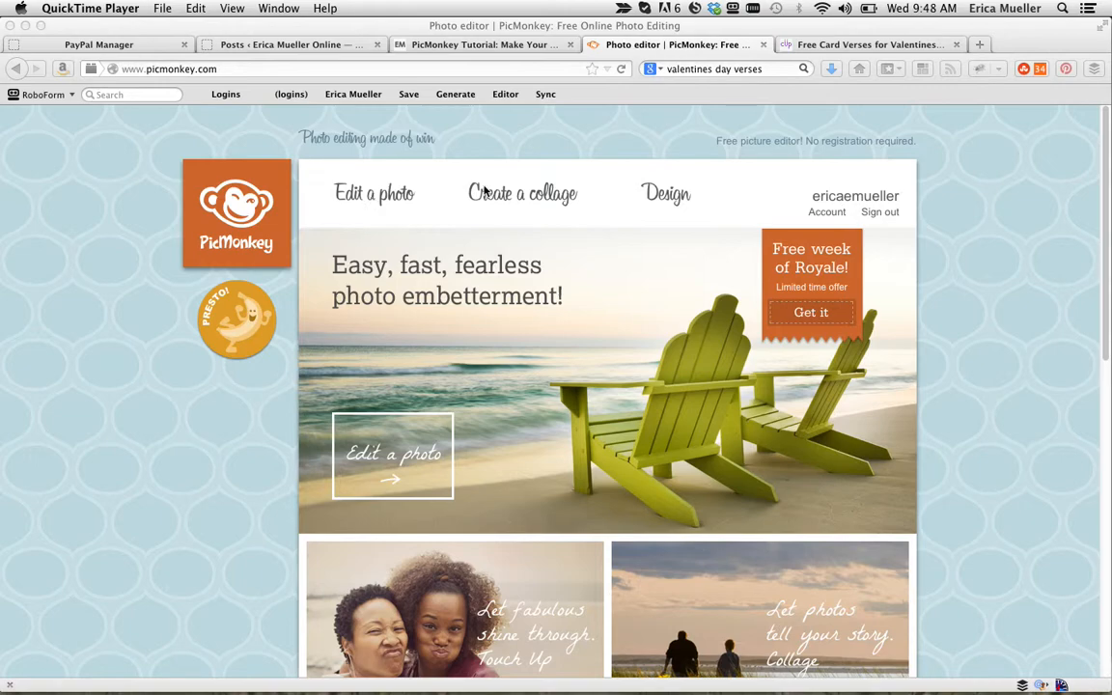
click(662, 194)
click(673, 194)
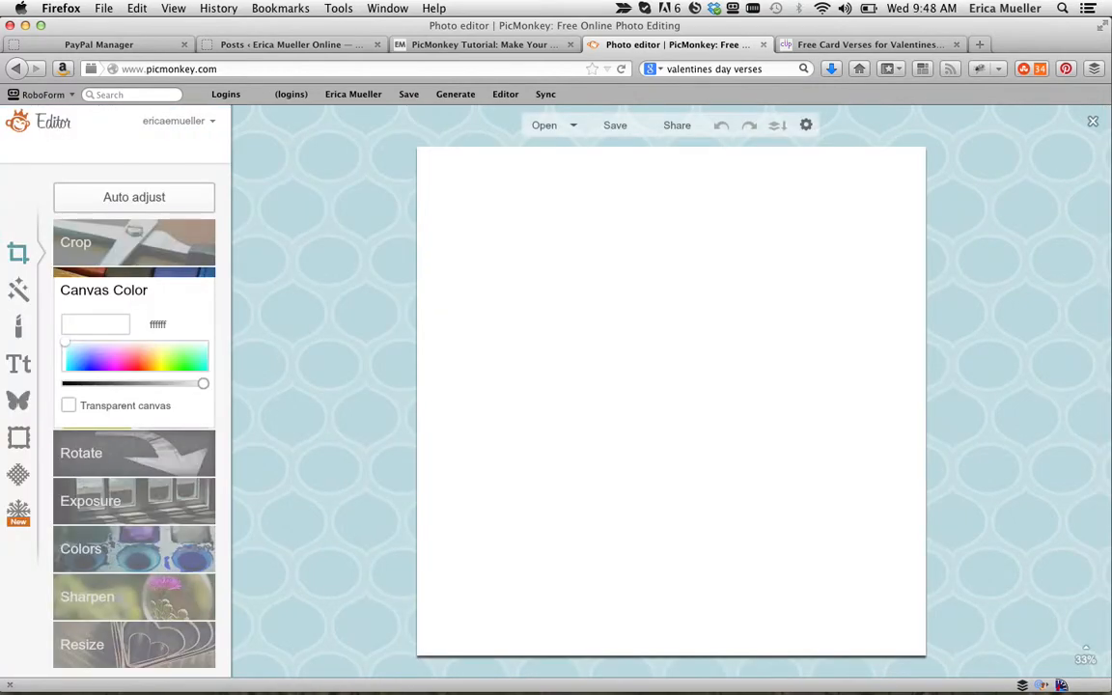
click(1098, 126)
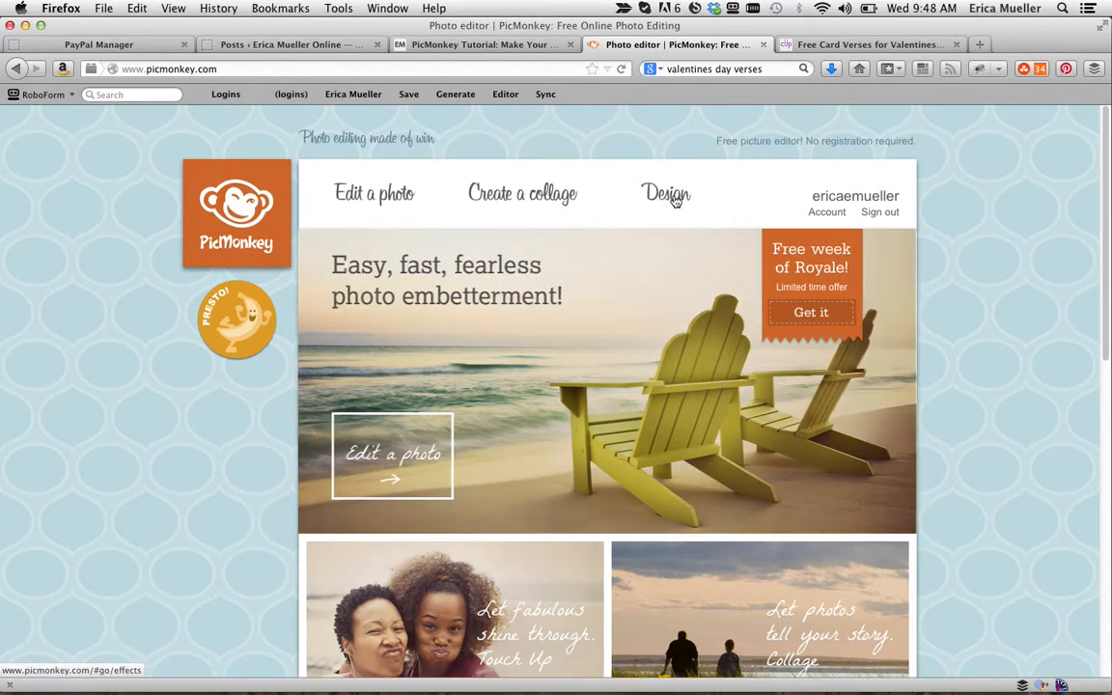
Create a blank 4 × 6 design canvas and rotate it counterclockwise to landscape orientation
mouse_move(676, 200)
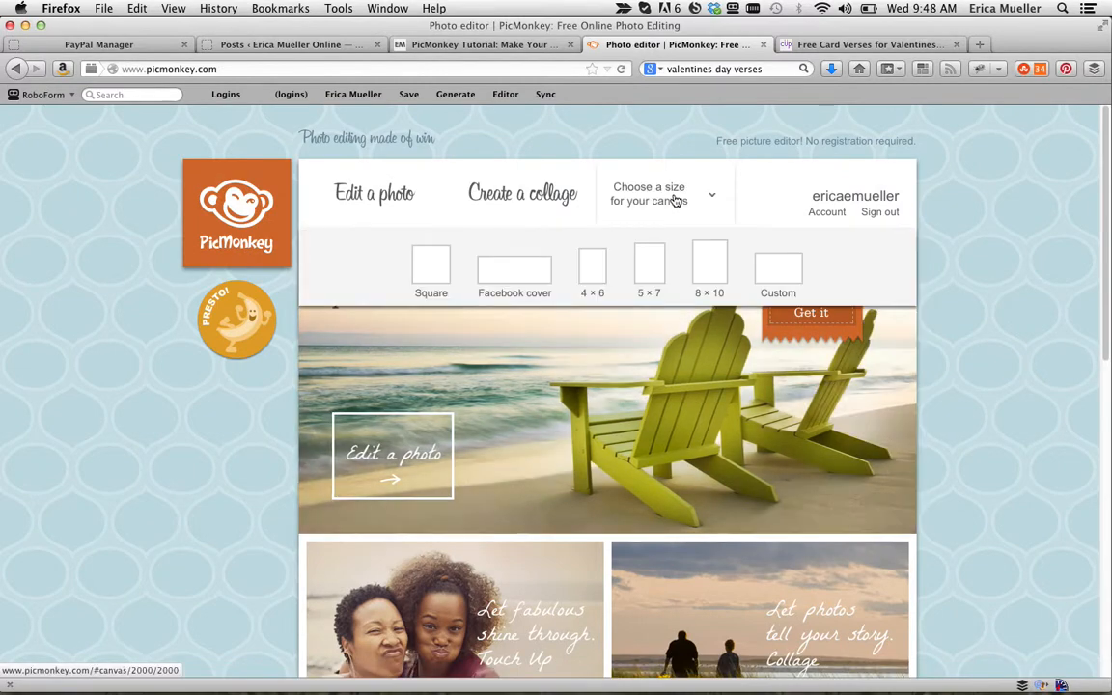
click(595, 271)
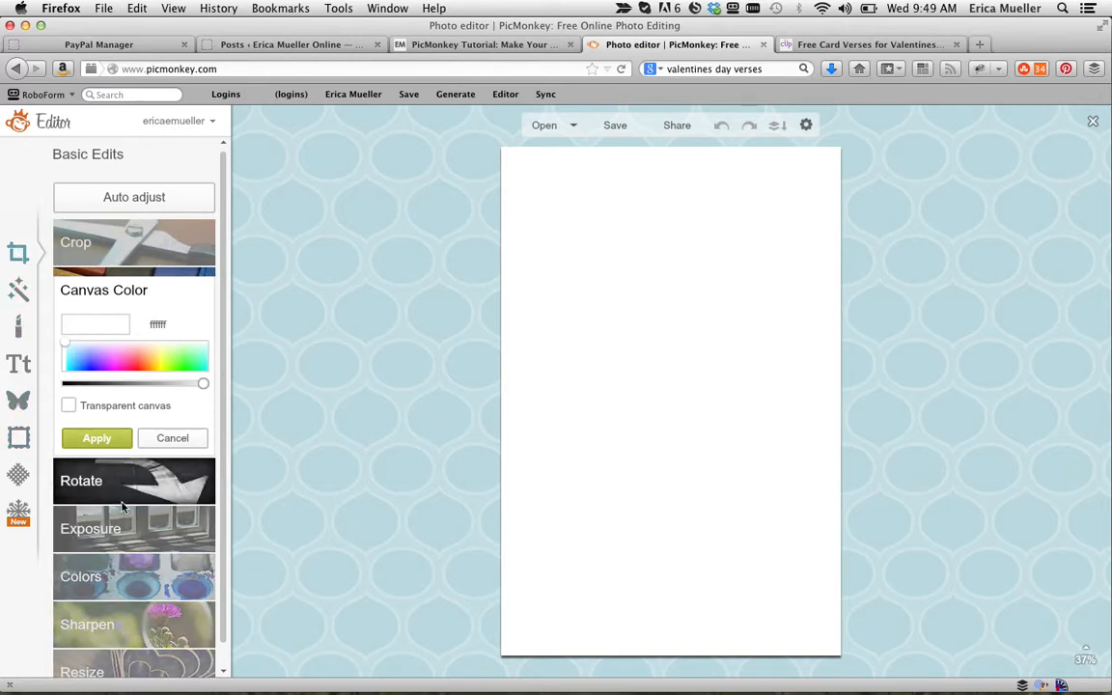
click(112, 473)
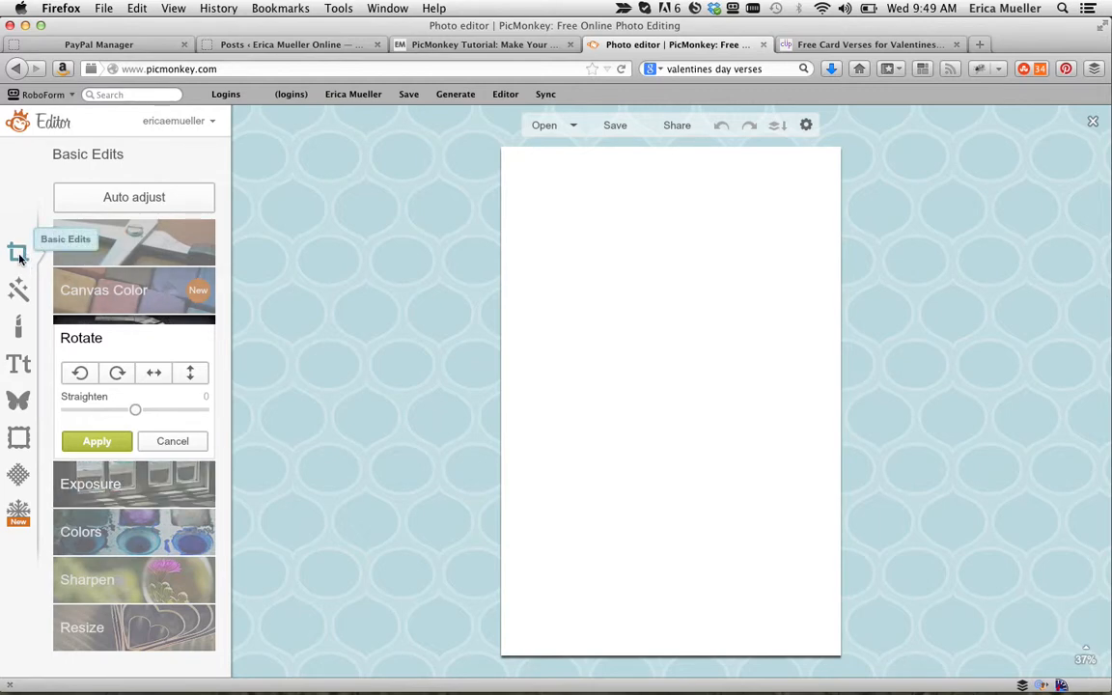
click(79, 375)
click(95, 441)
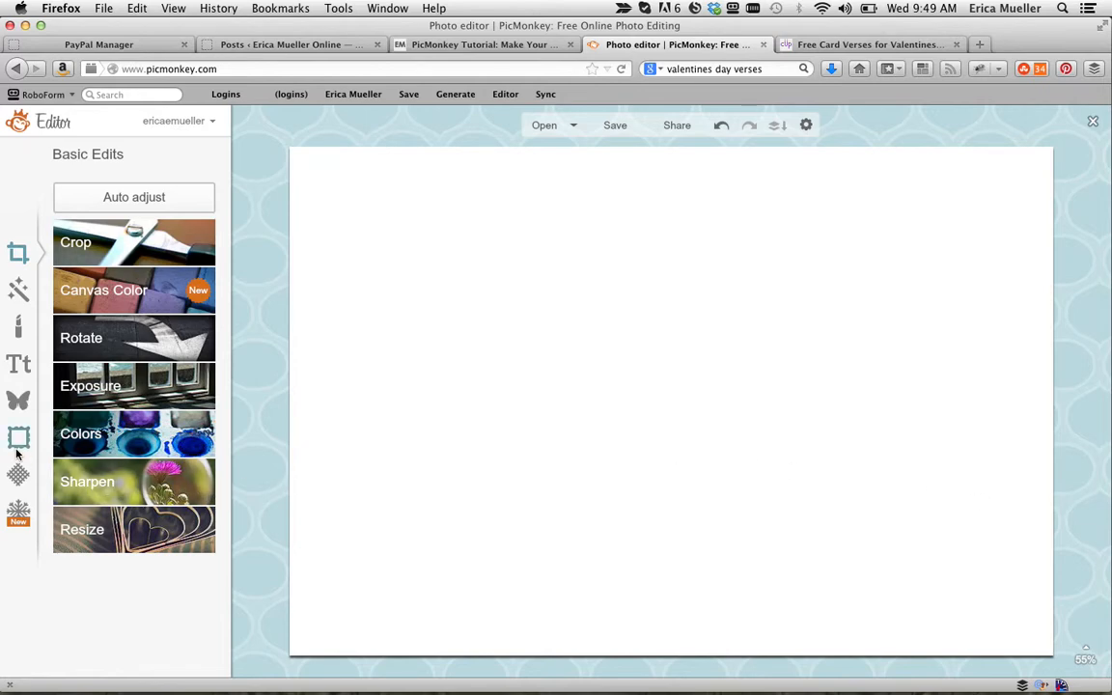
click(16, 517)
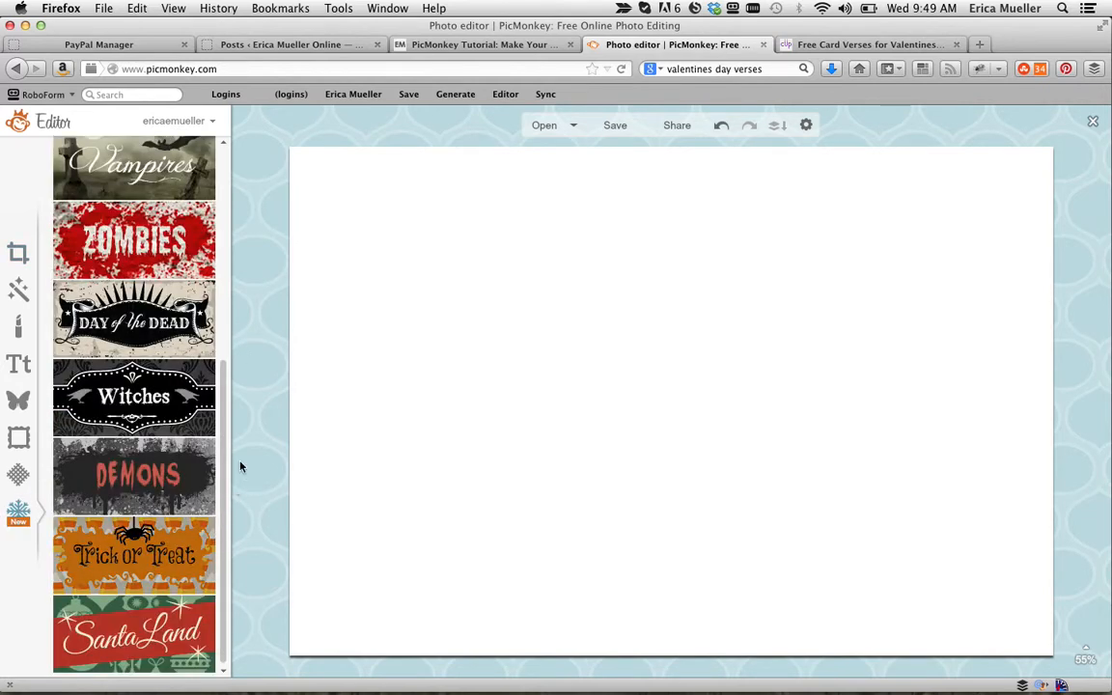
drag(225, 483, 238, 225)
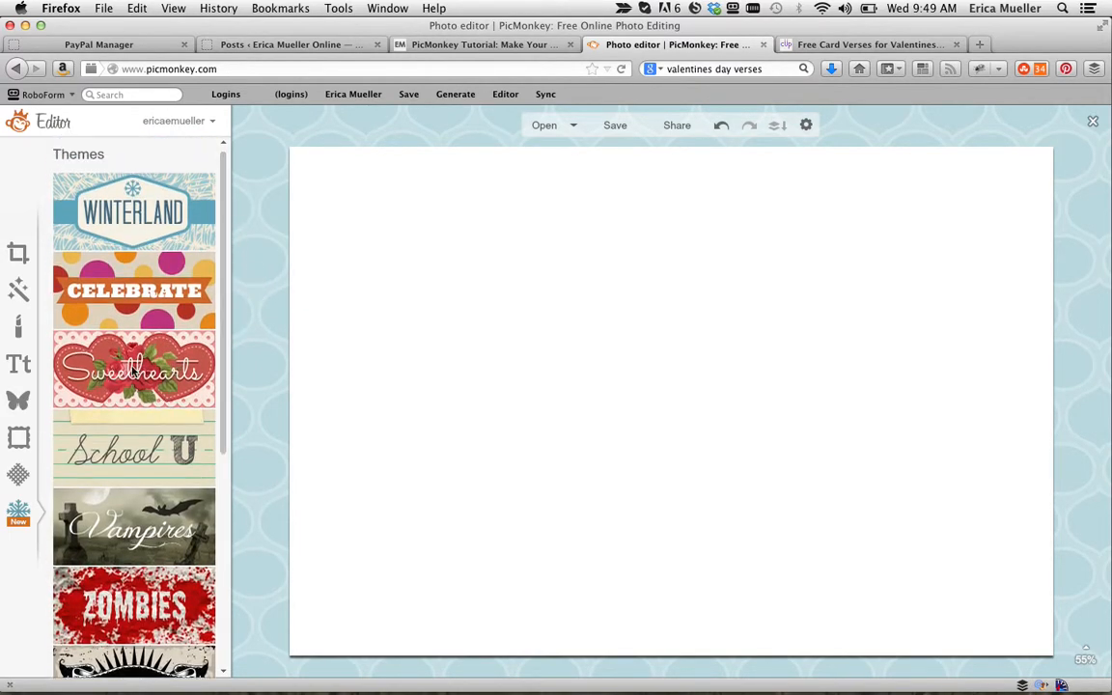
click(133, 371)
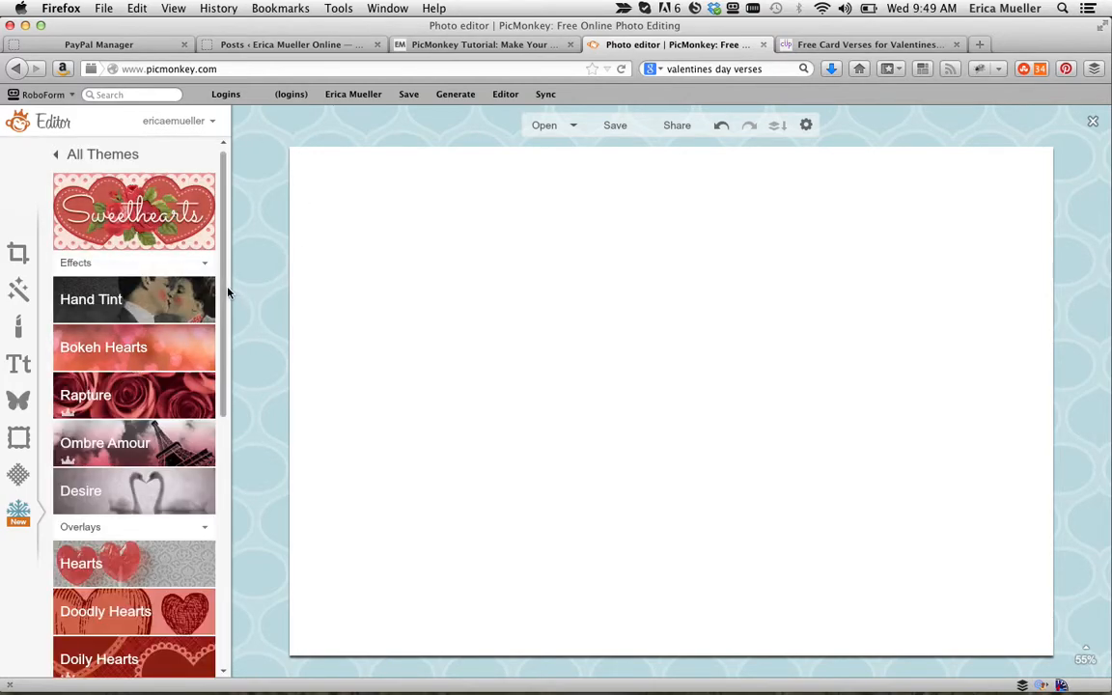
mouse_move(224, 292)
mouse_down()
mouse_move(239, 607)
mouse_move(244, 351)
mouse_up()
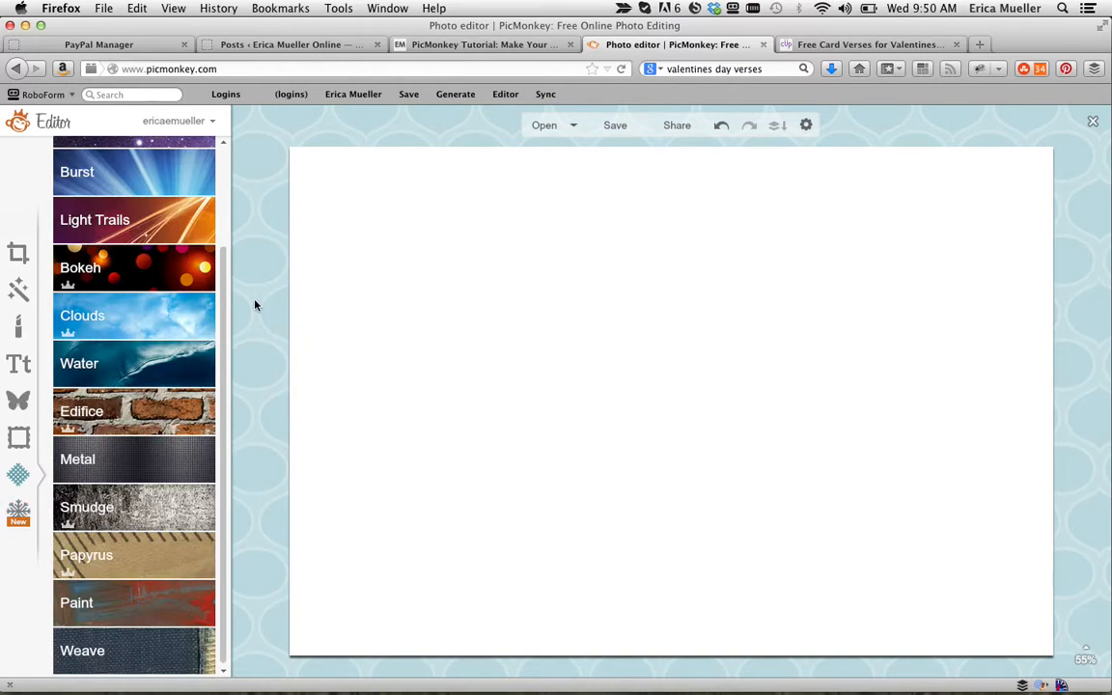
Apply the multicoloured Bokeh texture to the canvas in Normal blend mode with 37% saturation and 12% fade
drag(221, 278, 256, 206)
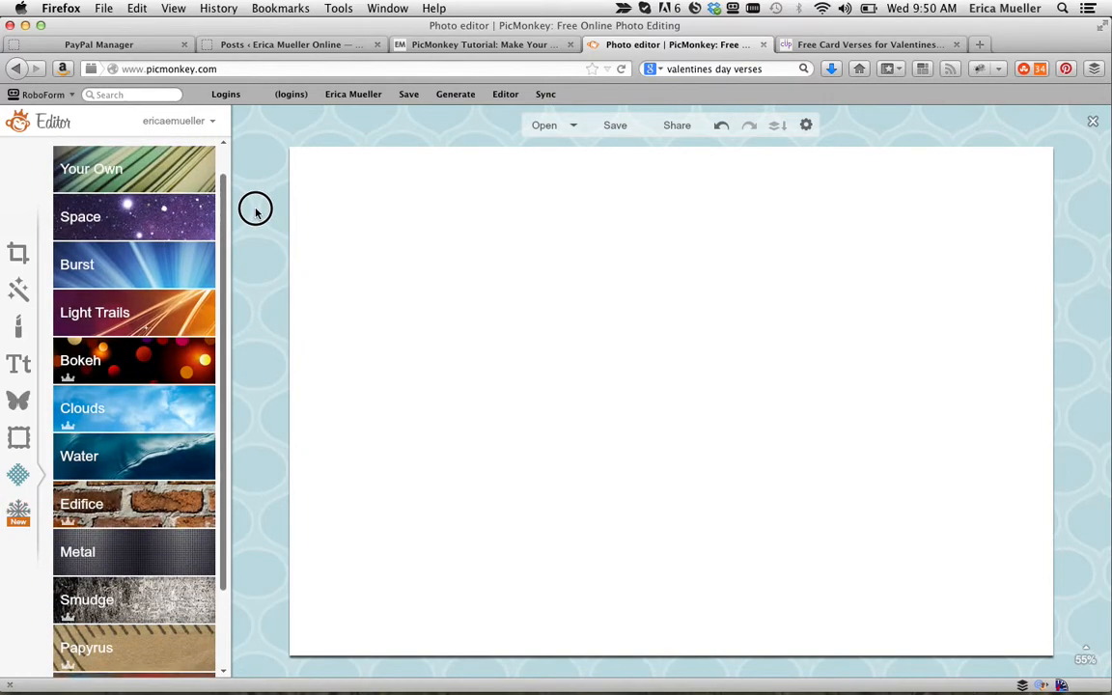
click(128, 371)
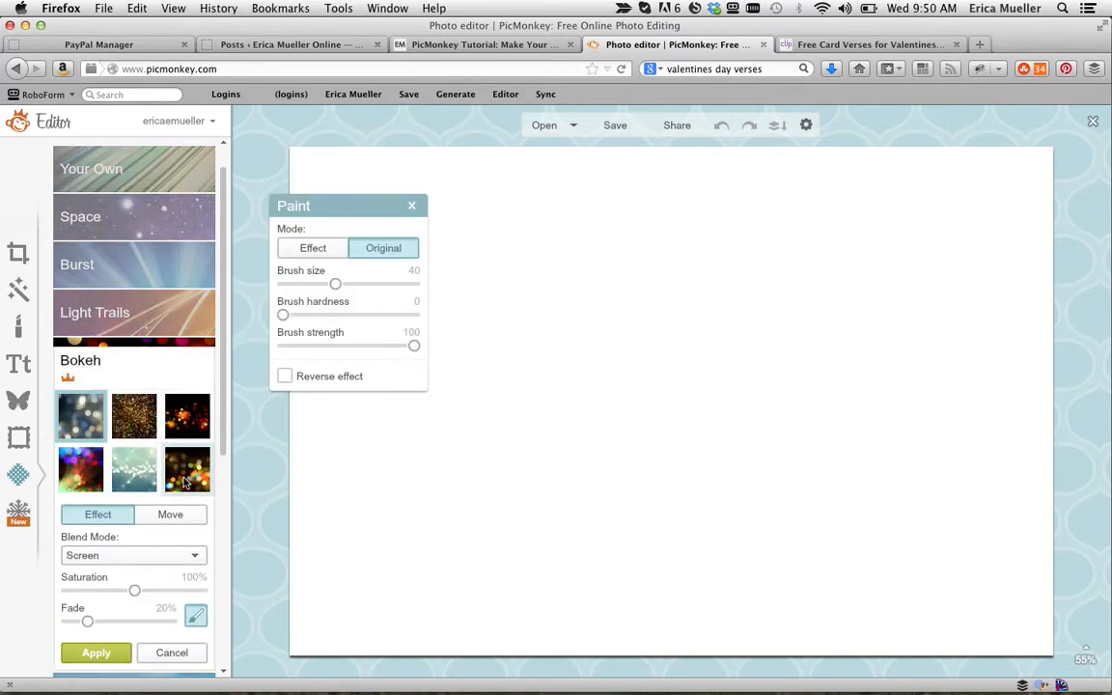
click(82, 471)
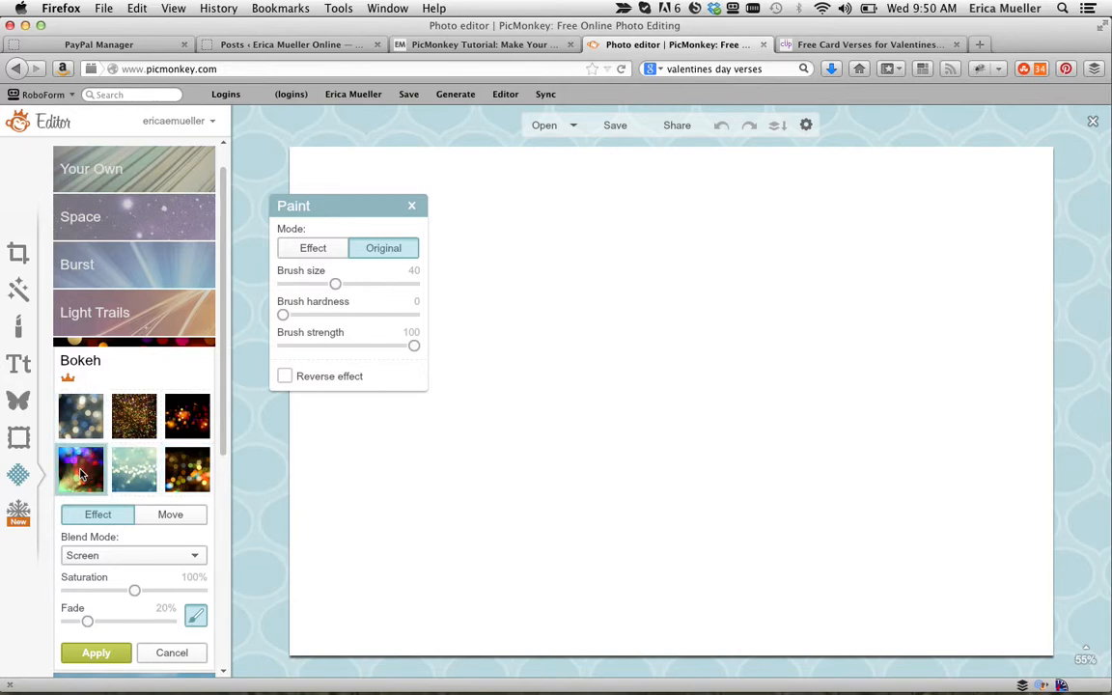
click(140, 558)
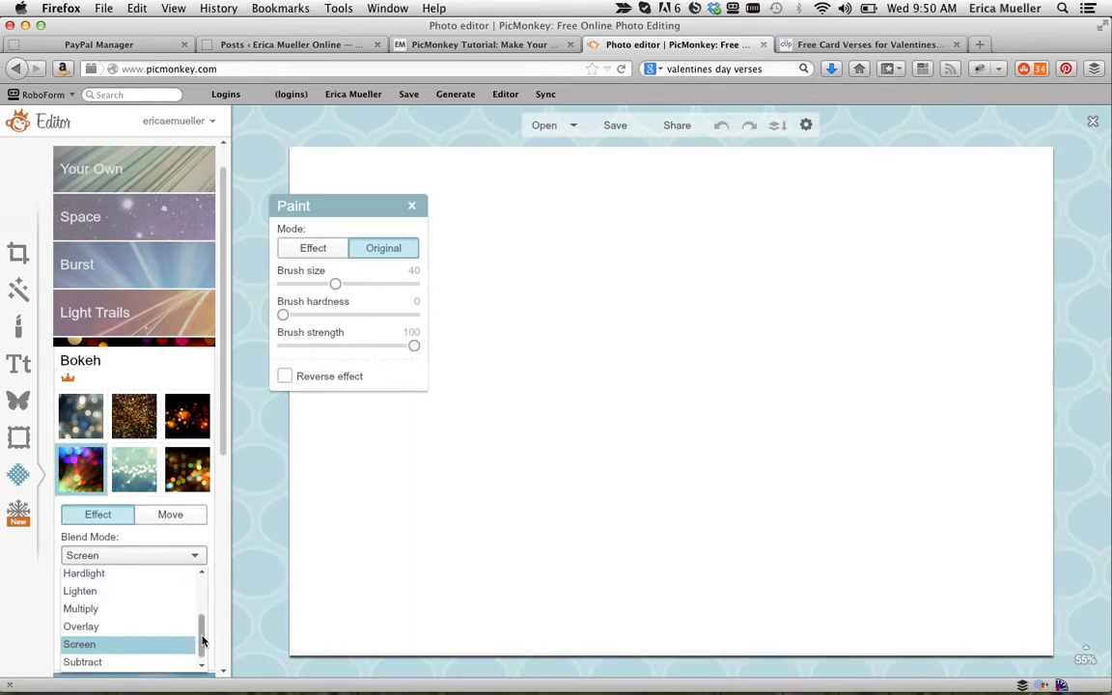
drag(199, 629, 199, 591)
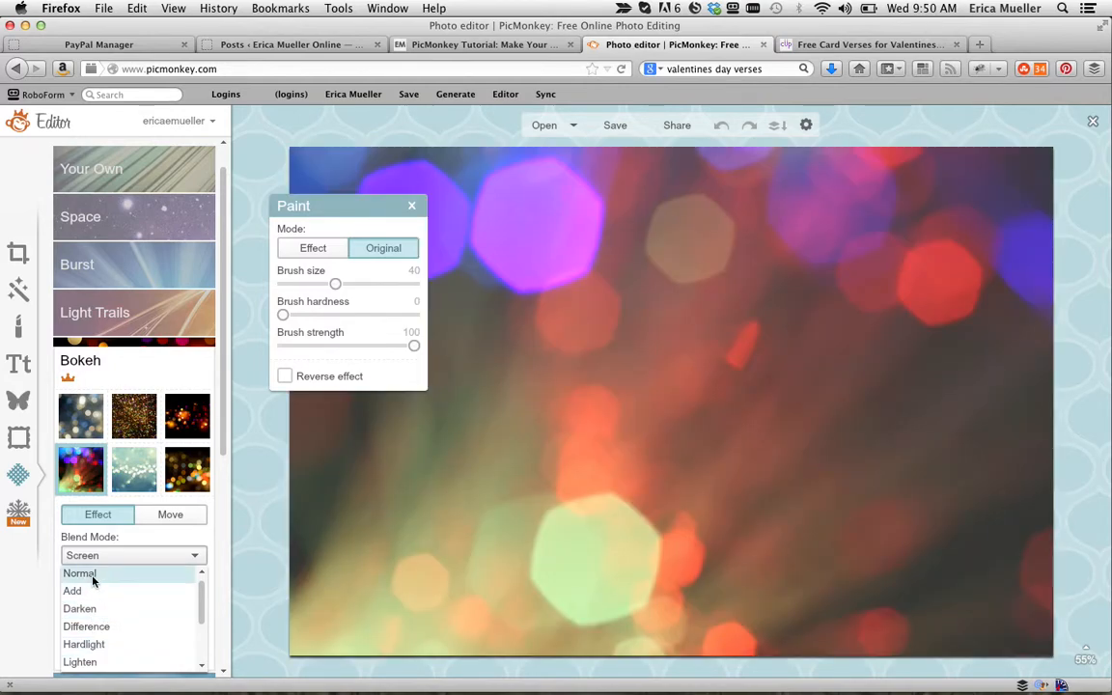
click(93, 577)
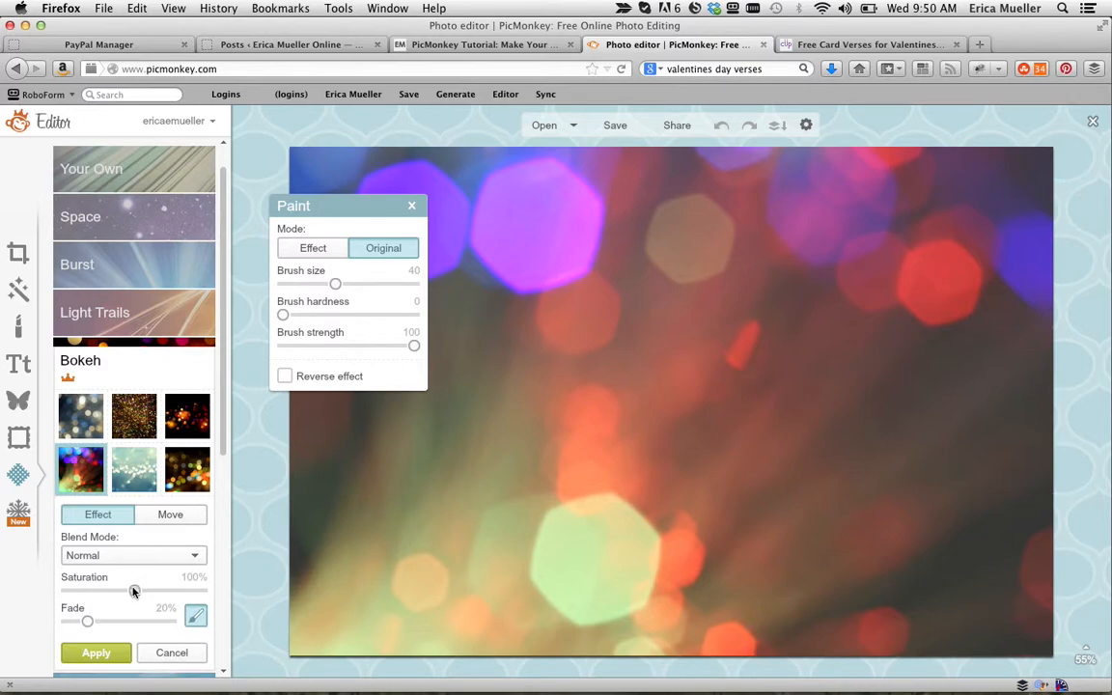
drag(159, 601, 77, 620)
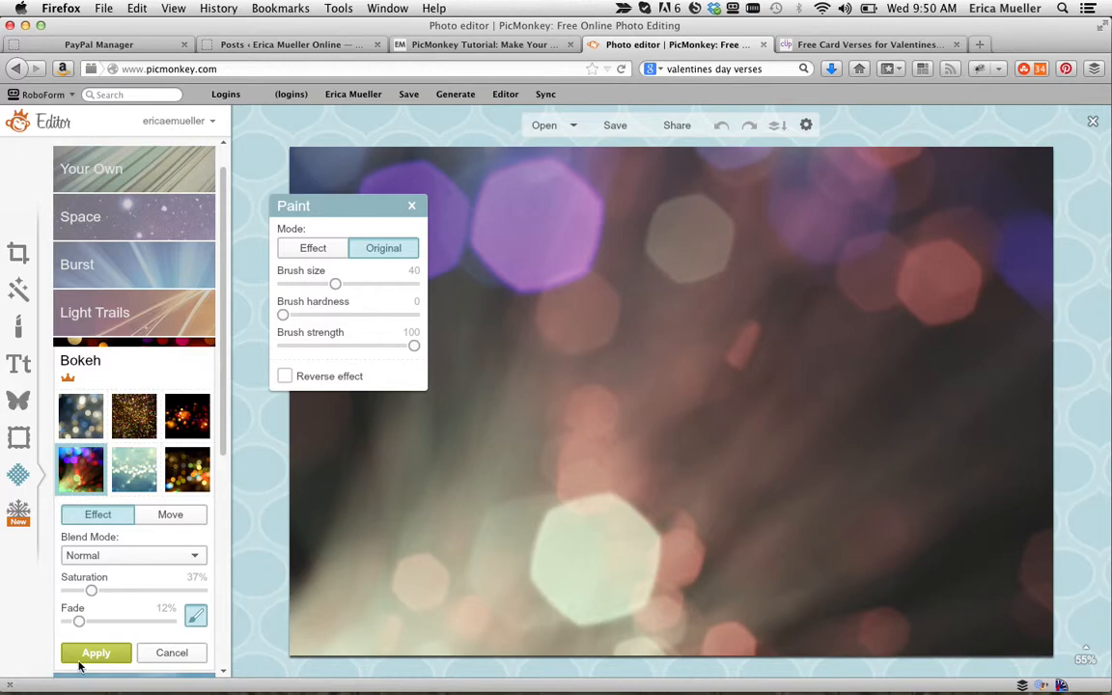
click(83, 655)
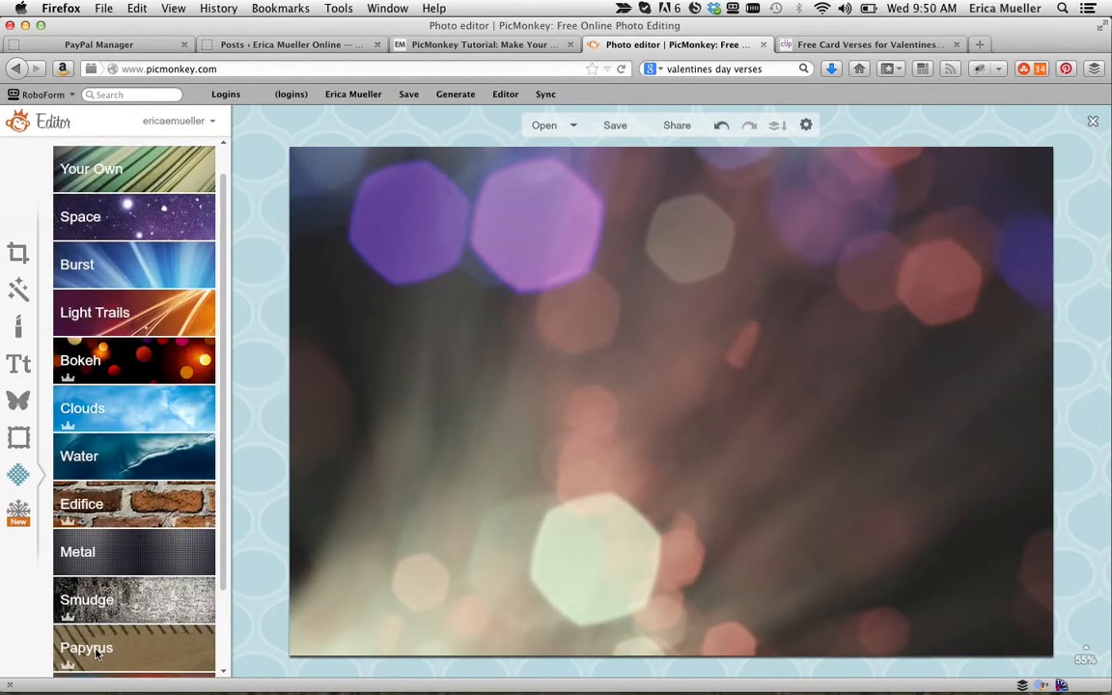
Start the Bokeh Hearts effect from the Sweethearts theme, with brush size 34 and heart size 33
click(18, 510)
click(200, 365)
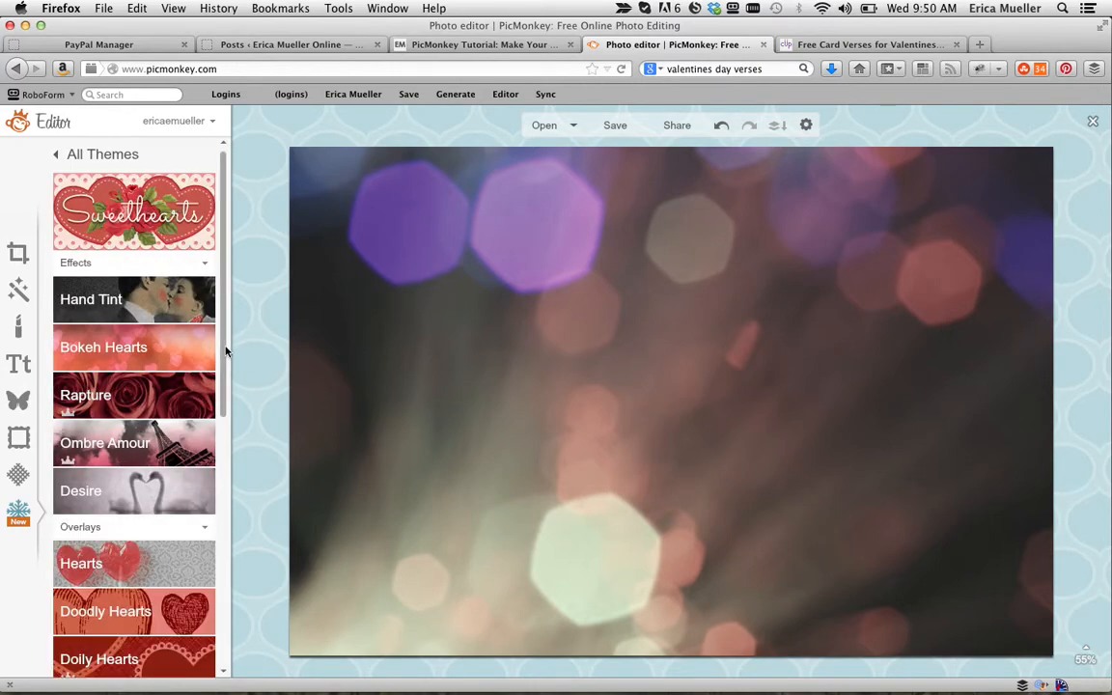
click(169, 349)
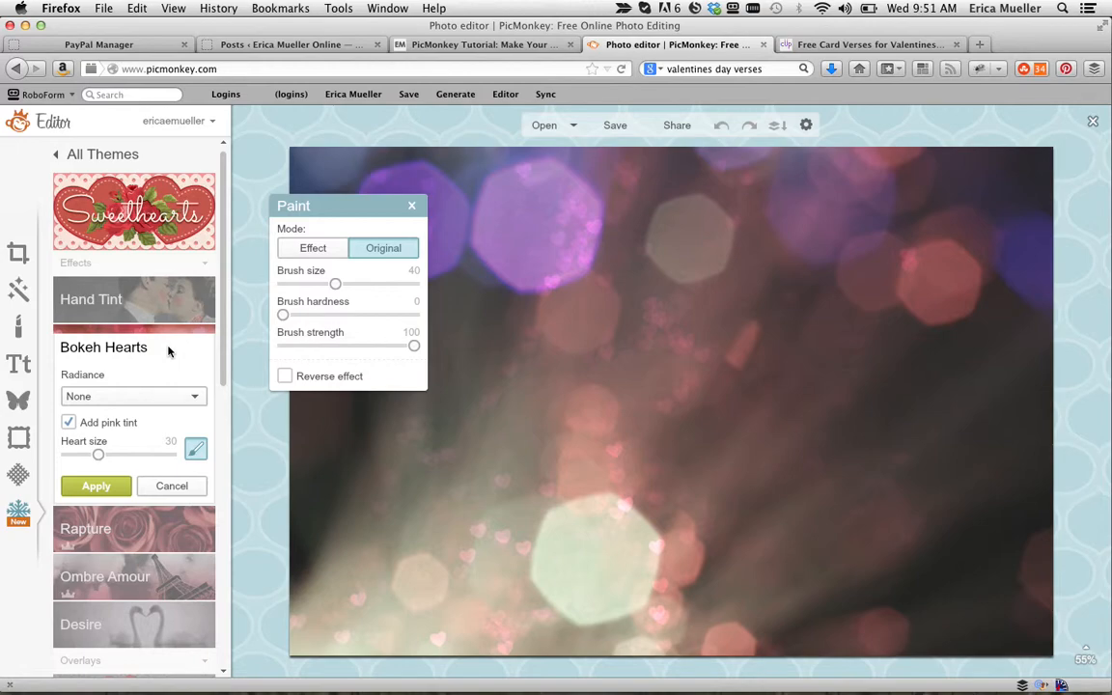
mouse_move(336, 285)
mouse_down()
mouse_move(390, 282)
mouse_move(327, 284)
mouse_up()
click(99, 454)
drag(99, 454, 73, 458)
drag(74, 454, 103, 465)
Try Glowy and Uber-Glowy radiance on the hearts, return the radiance to None and apply the effect
click(96, 397)
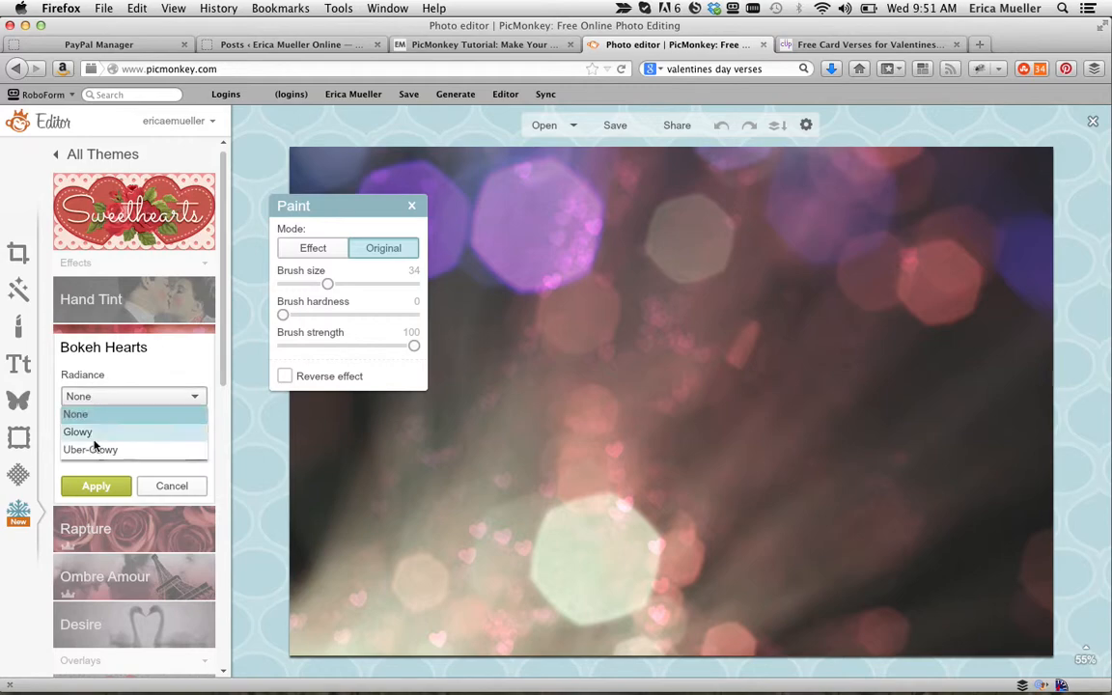
click(85, 431)
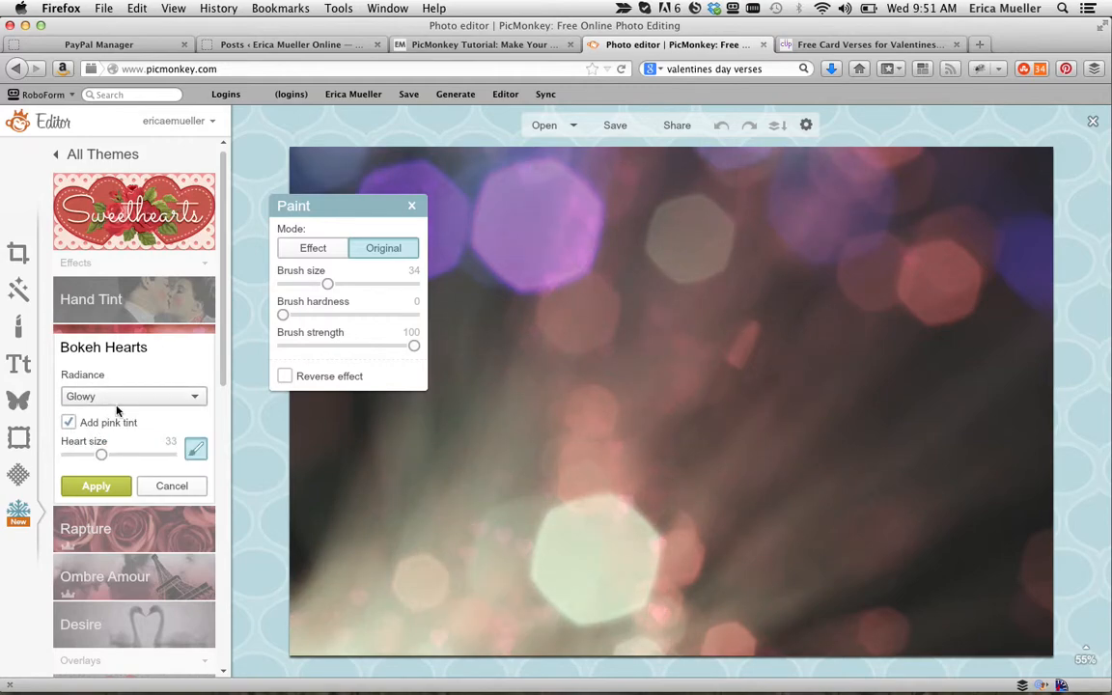
click(111, 398)
click(104, 450)
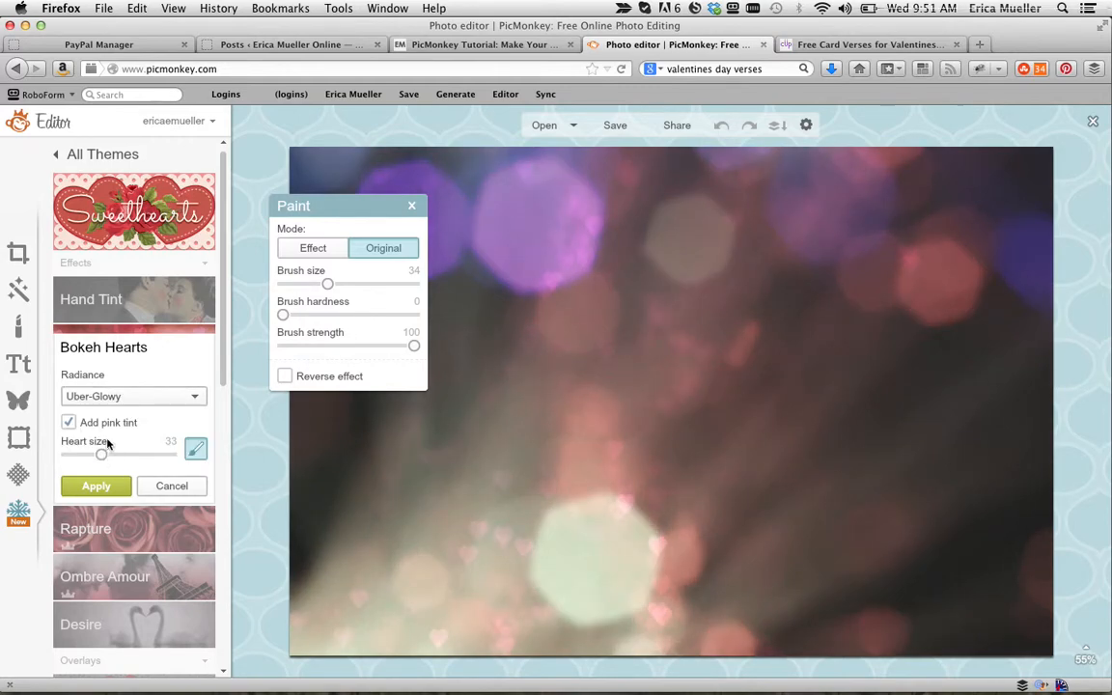
click(111, 396)
click(115, 416)
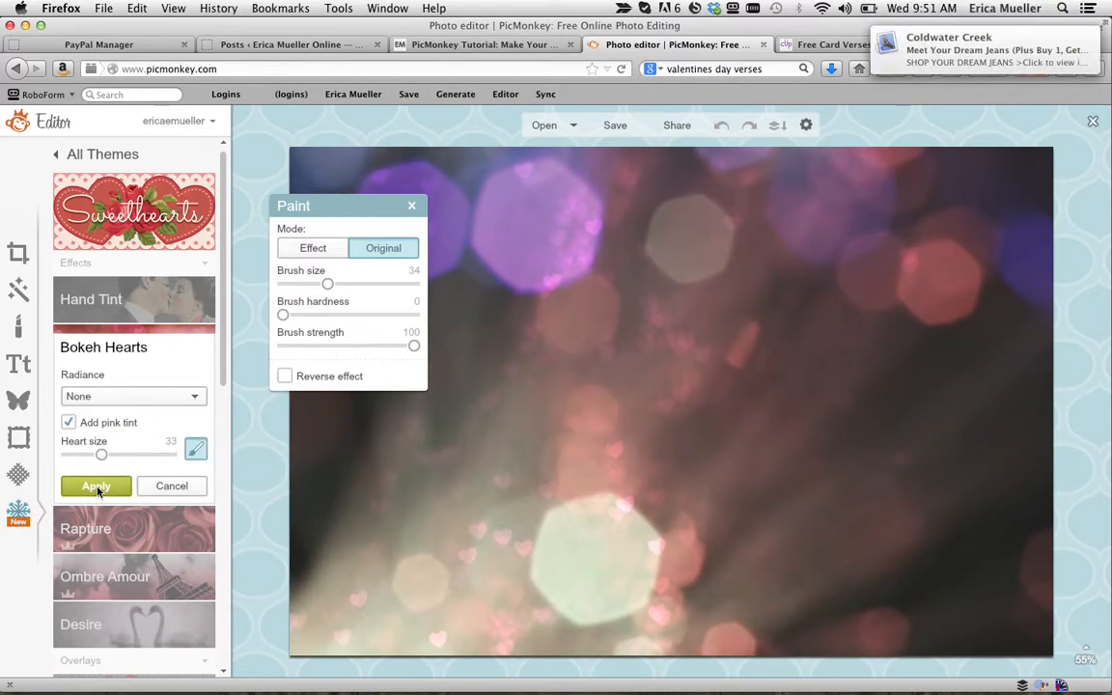
click(95, 487)
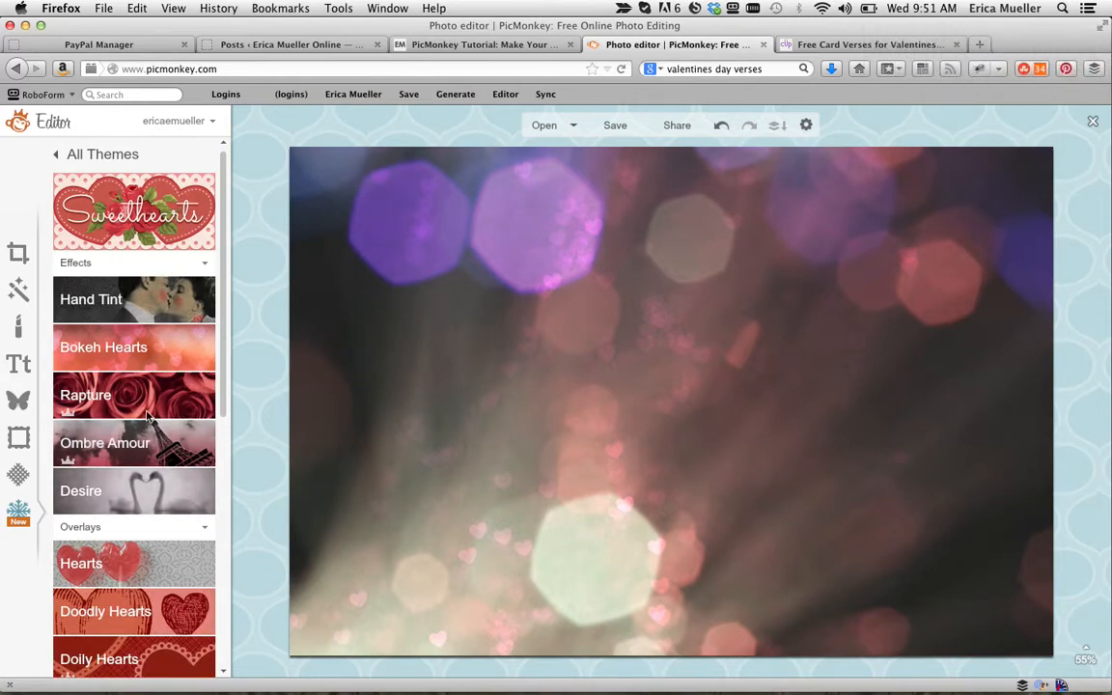
Open the Doodly Hearts overlays of the Sweethearts theme
drag(225, 375, 241, 531)
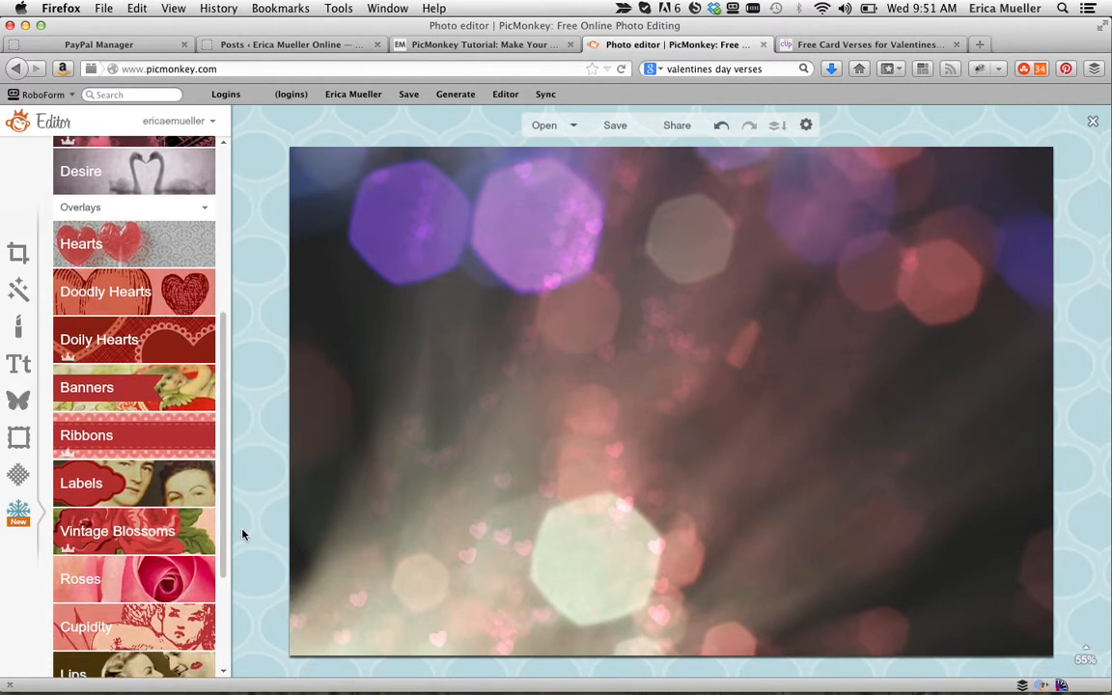
click(125, 282)
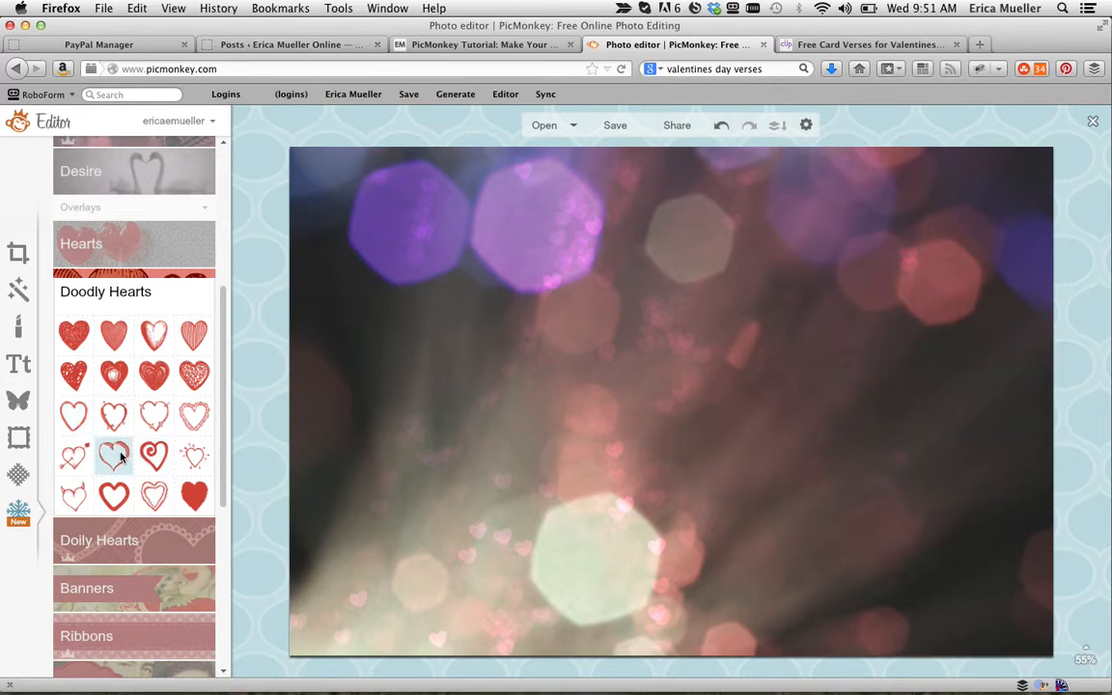
Try an enlarged lace-edged heart overlay on the left half of the card and delete it
click(80, 419)
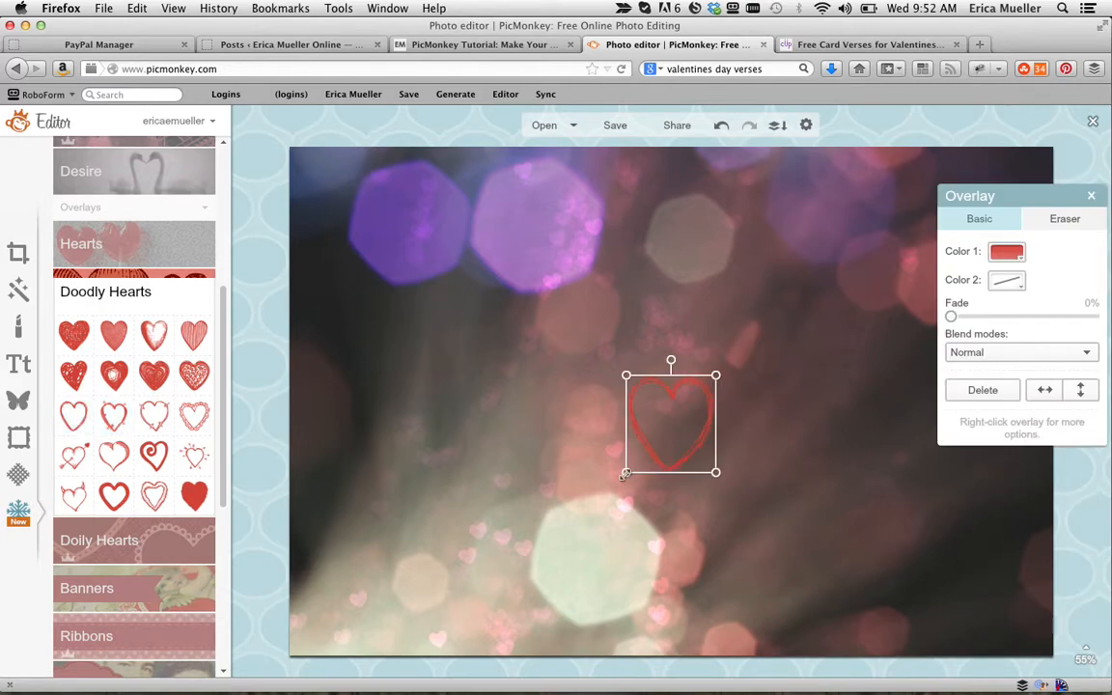
drag(626, 472, 421, 670)
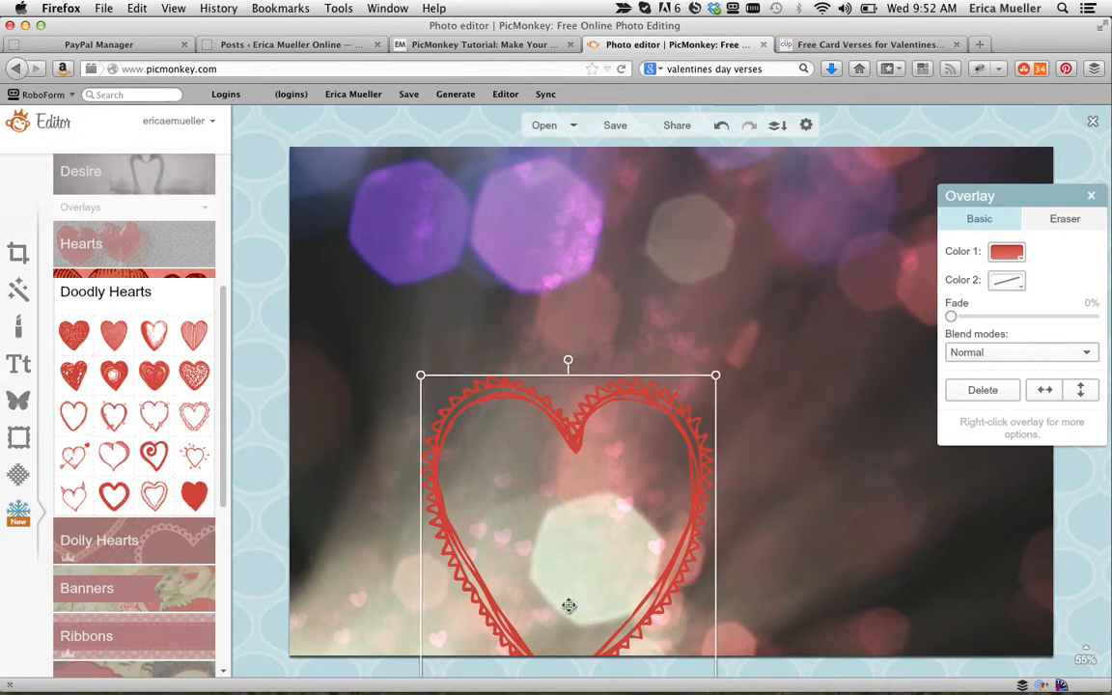
drag(470, 401, 436, 253)
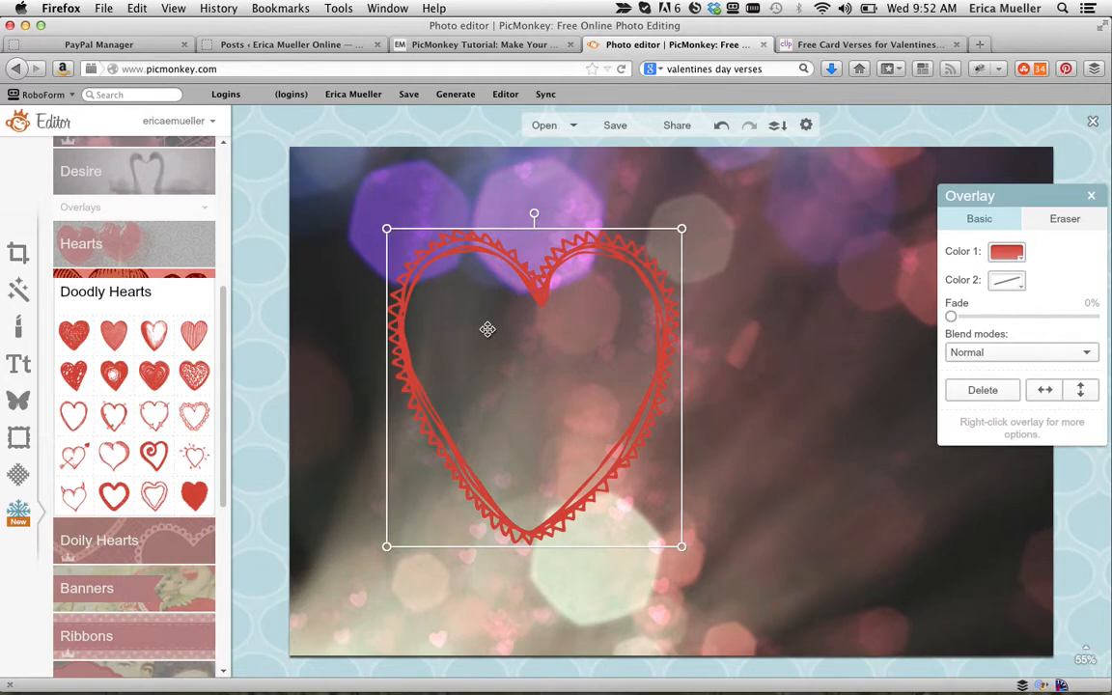
click(739, 319)
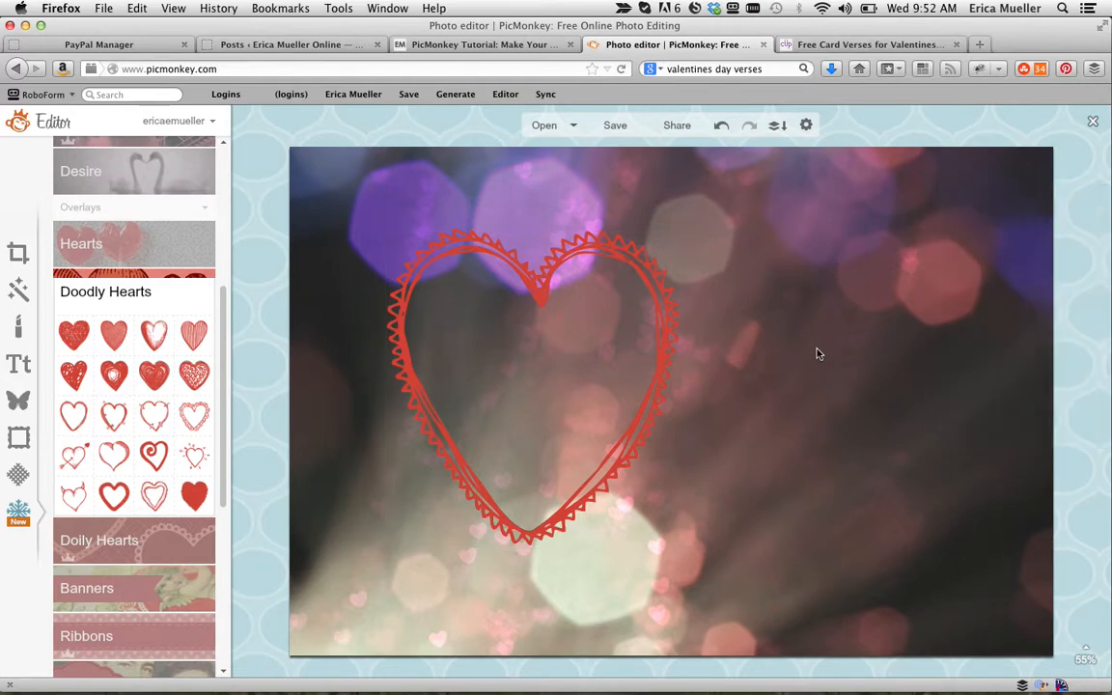
click(538, 286)
key(Delete)
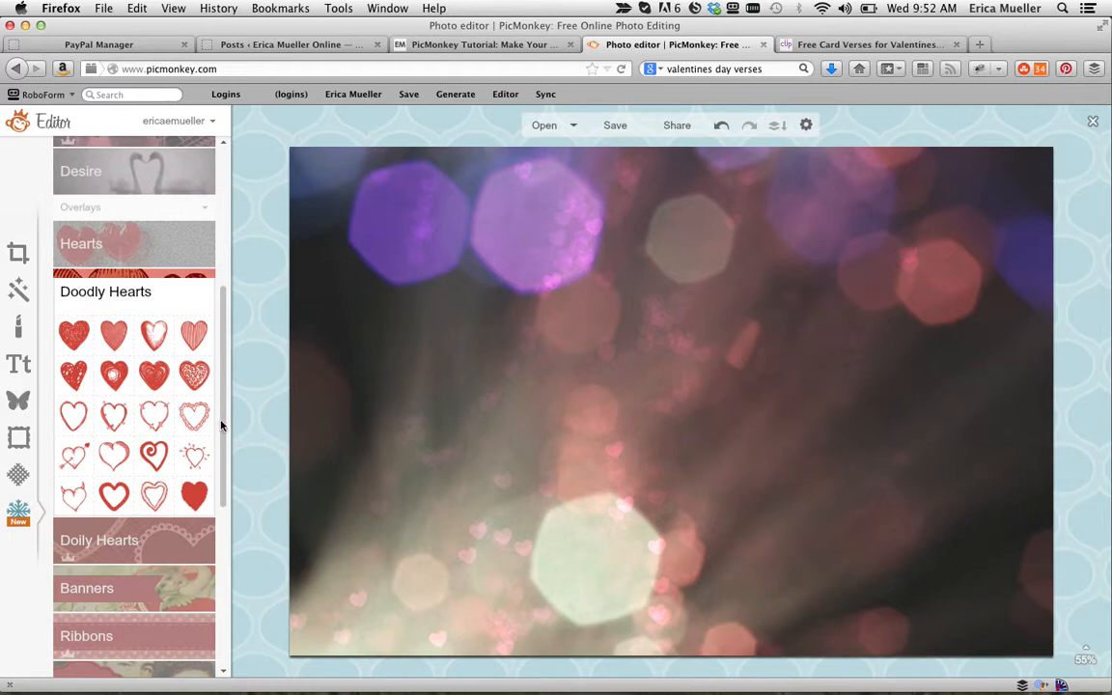
Add the curled Doodly Hearts outline and enlarge it to fill about the upper two-thirds of the card's height, left of centre
drag(221, 420, 218, 457)
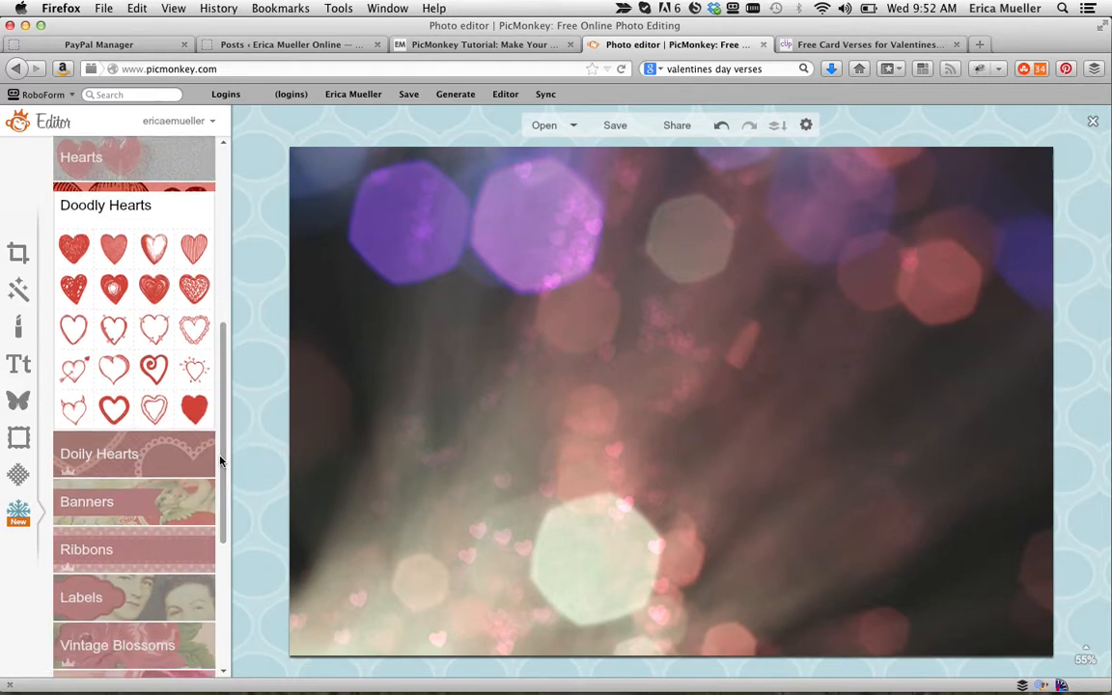
click(149, 372)
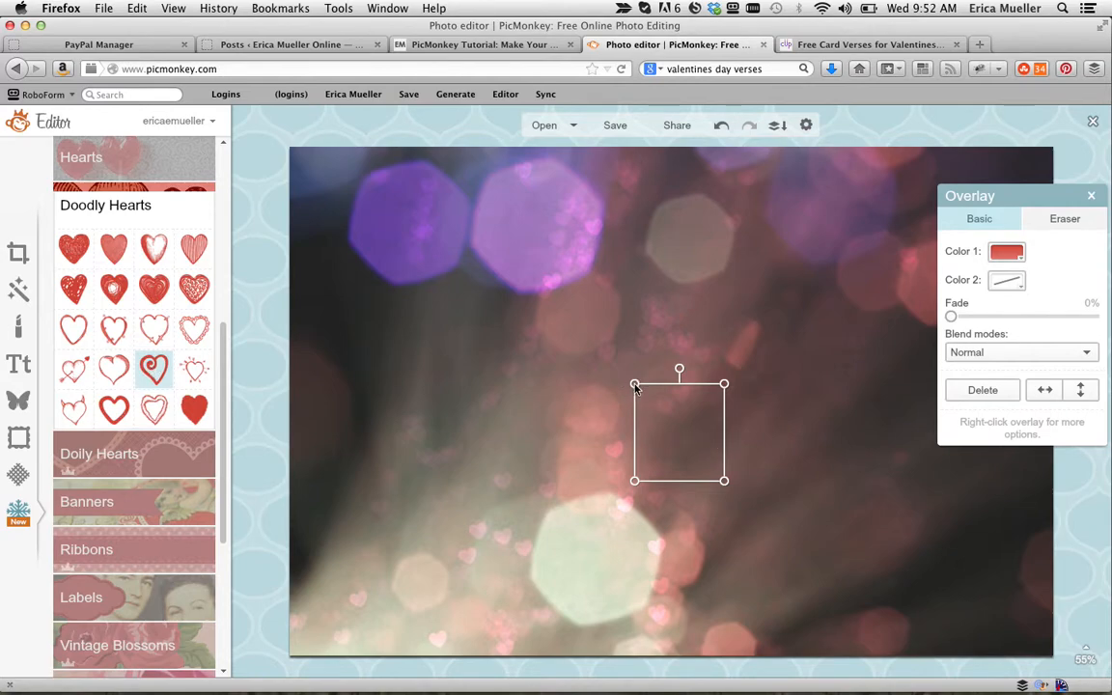
drag(637, 387, 335, 166)
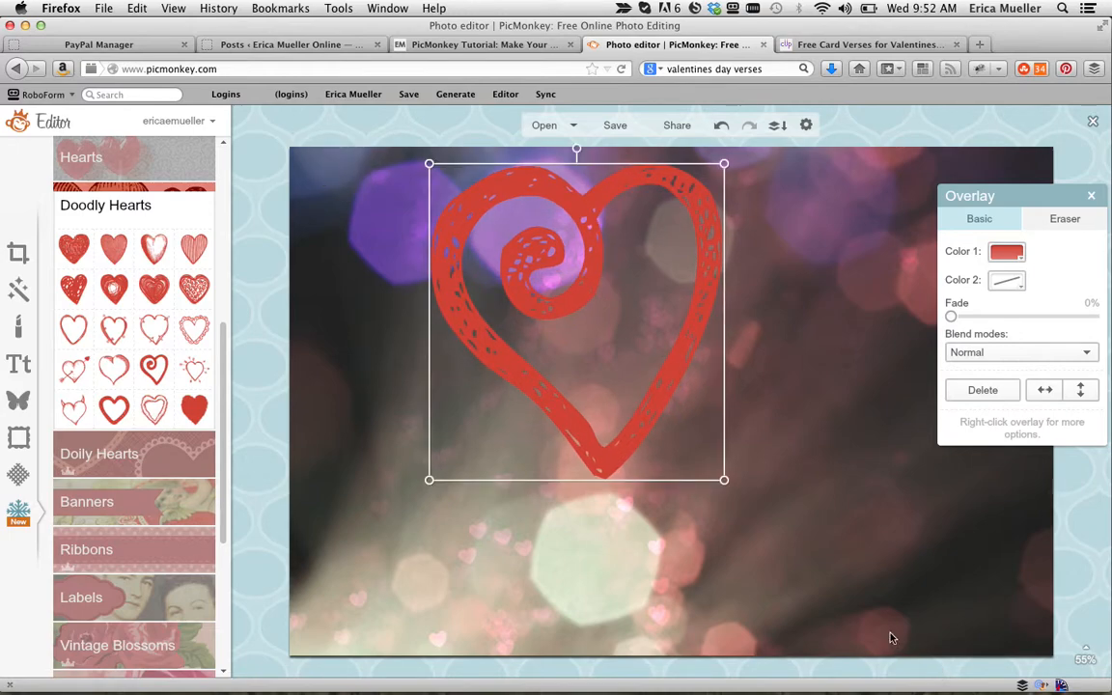
Enlarge the curled heart overlay to about four-fifths of the card's height and recolour it near-black
drag(725, 480, 819, 571)
click(1004, 257)
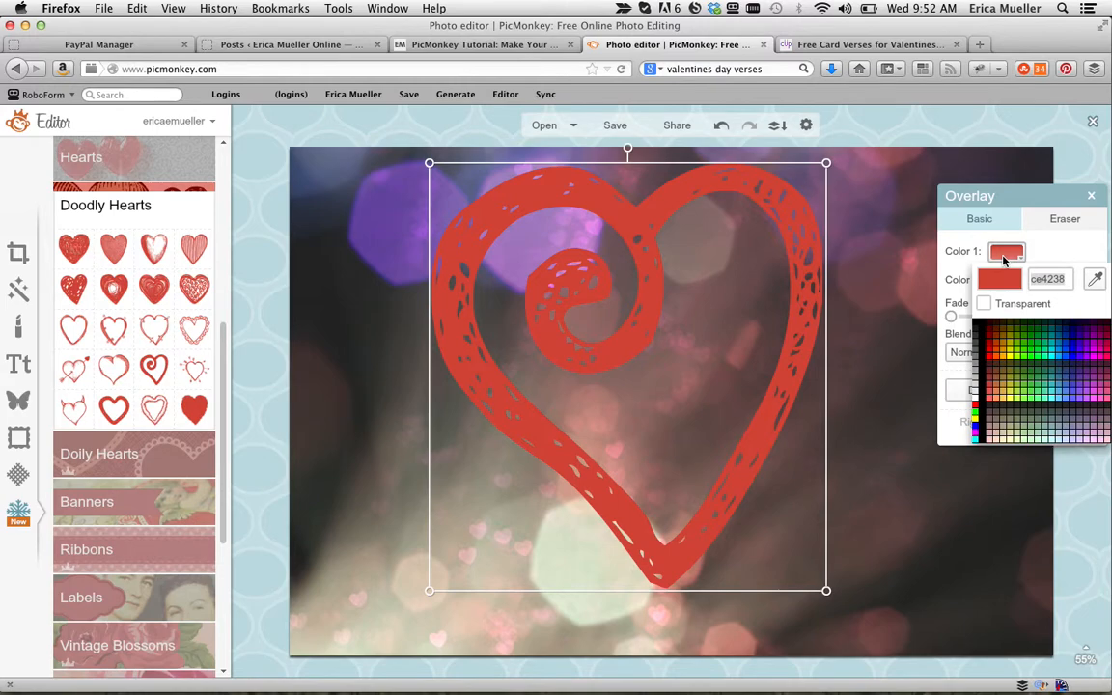
click(989, 325)
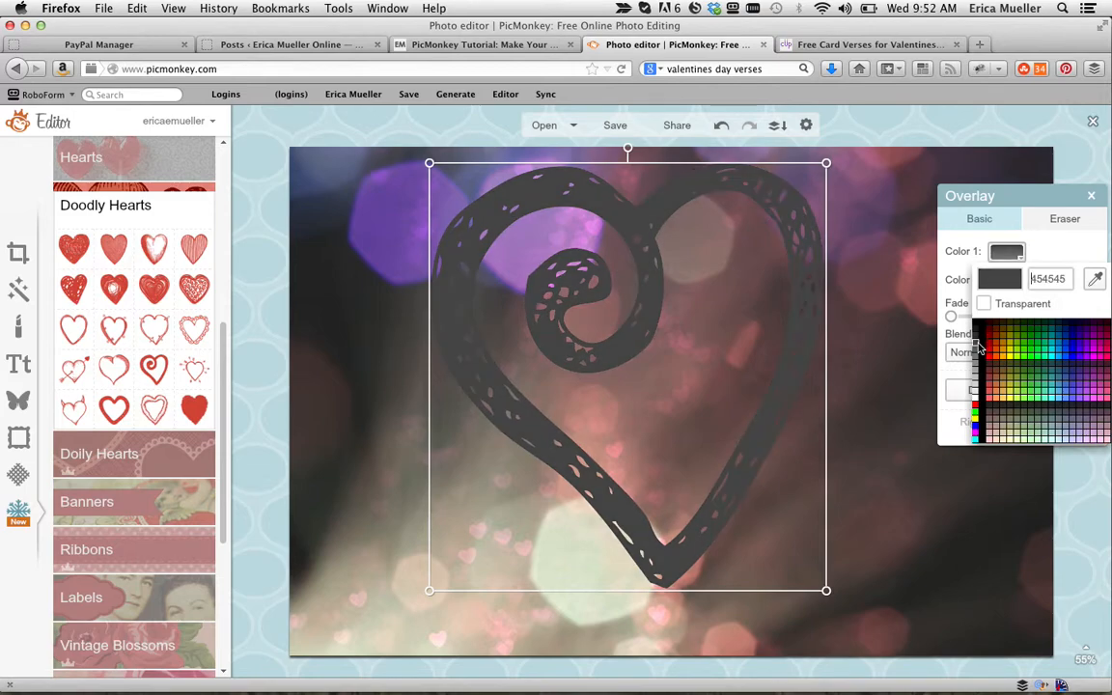
click(978, 338)
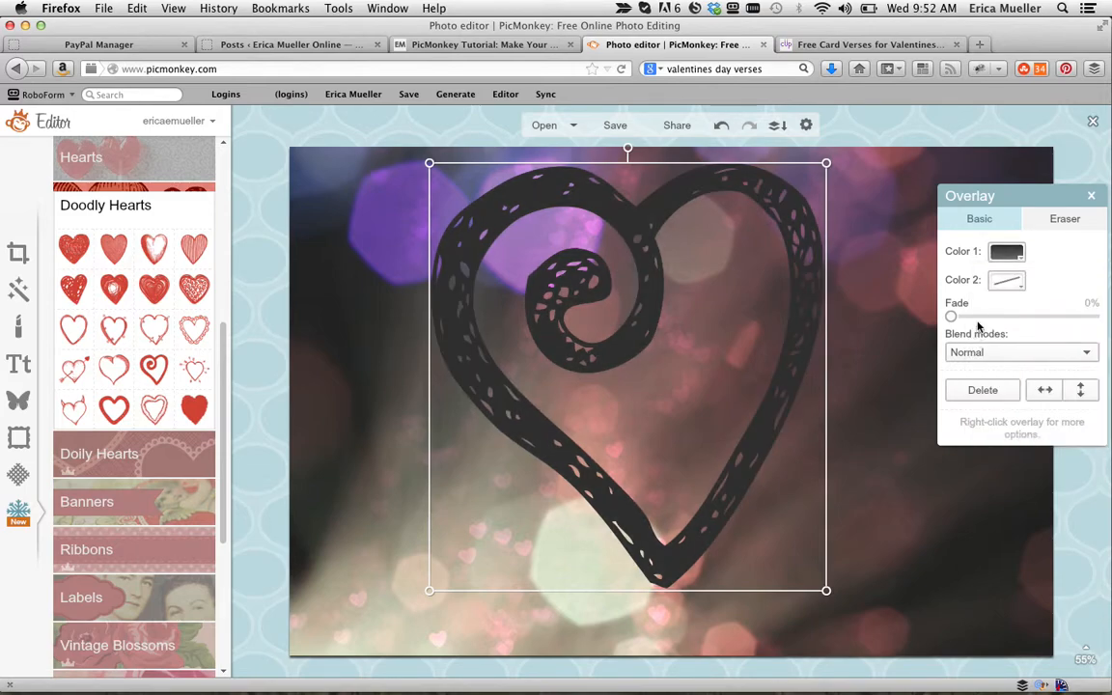
Fade the heart overlay to 30%, move it to the card's left side and enlarge it to about nine-tenths of the card's height
drag(951, 316, 995, 328)
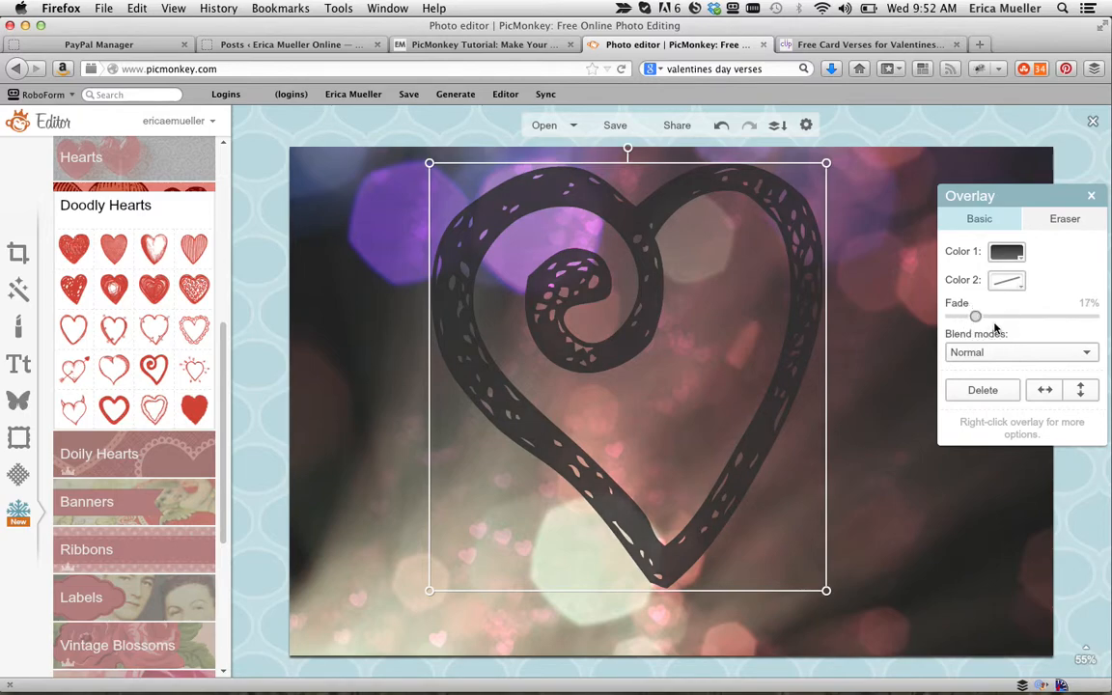
drag(583, 330, 532, 321)
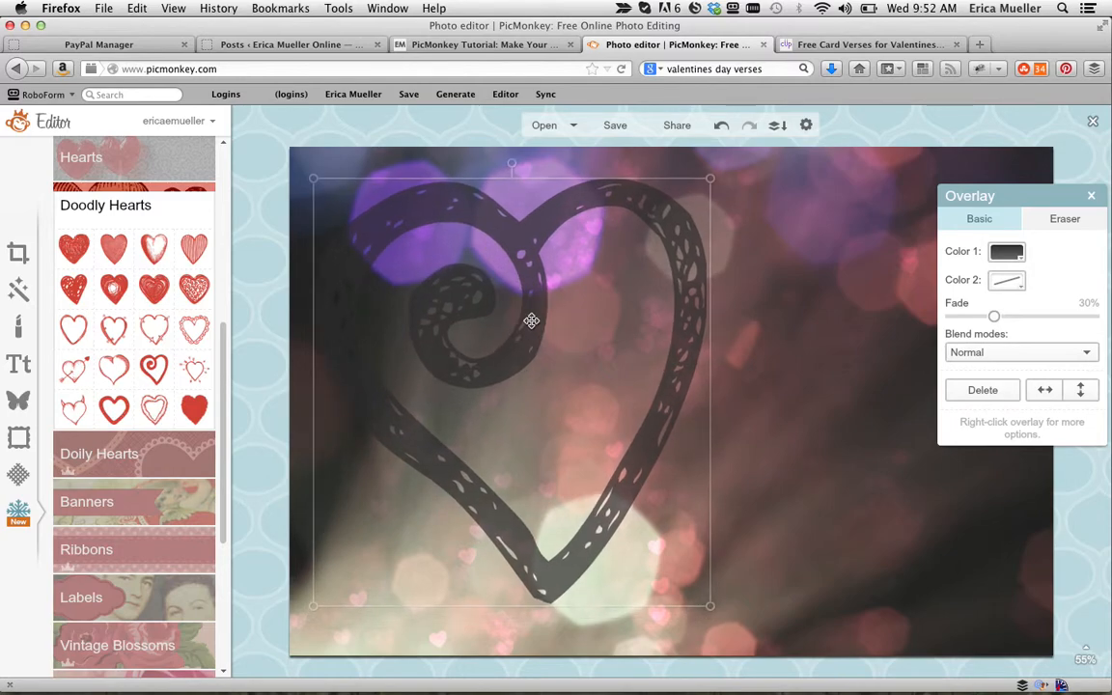
drag(712, 607, 740, 633)
mouse_move(648, 511)
mouse_down()
mouse_move(658, 500)
mouse_move(652, 509)
mouse_up()
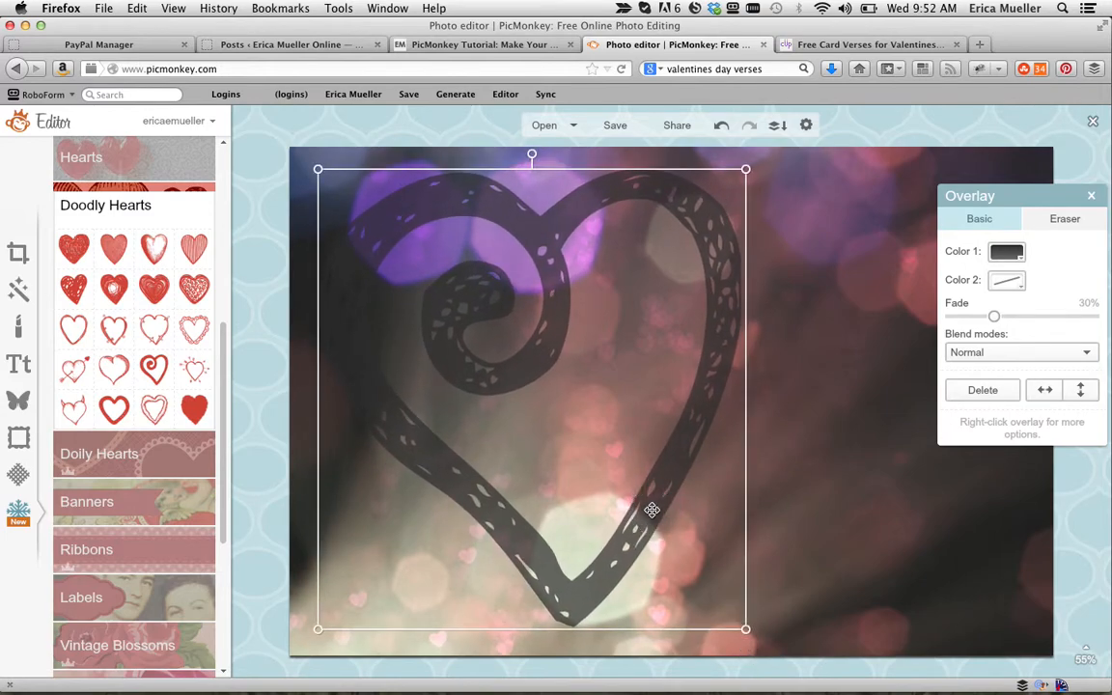
click(871, 507)
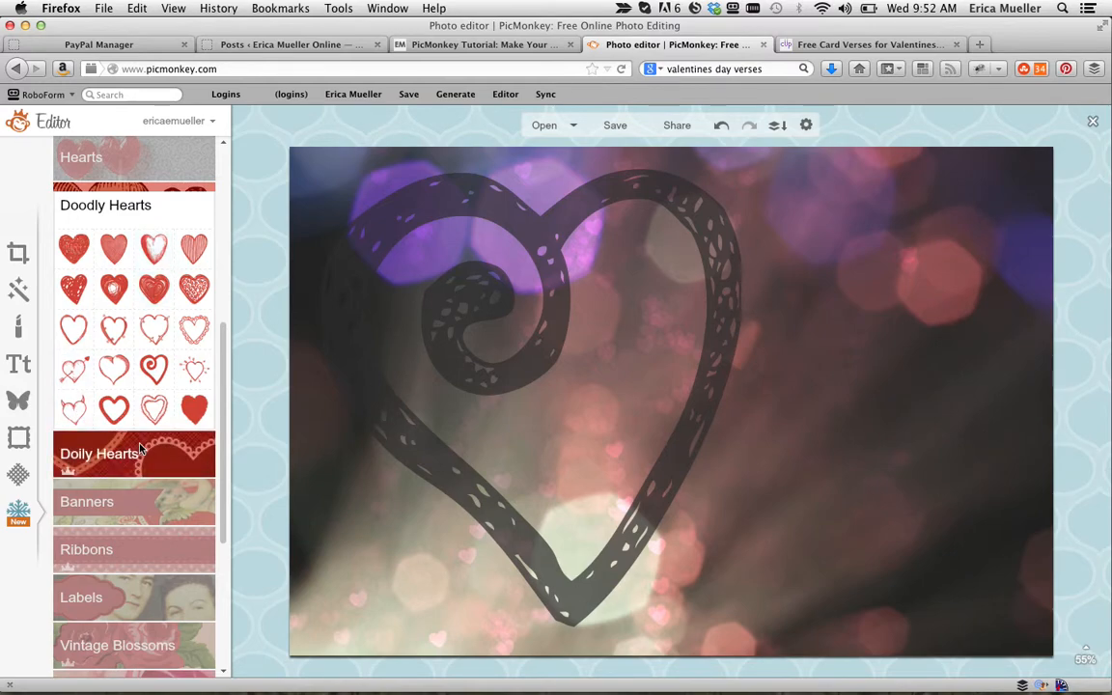
Add the text "TO" to the card in the Tall Dark and Handsome font
click(18, 364)
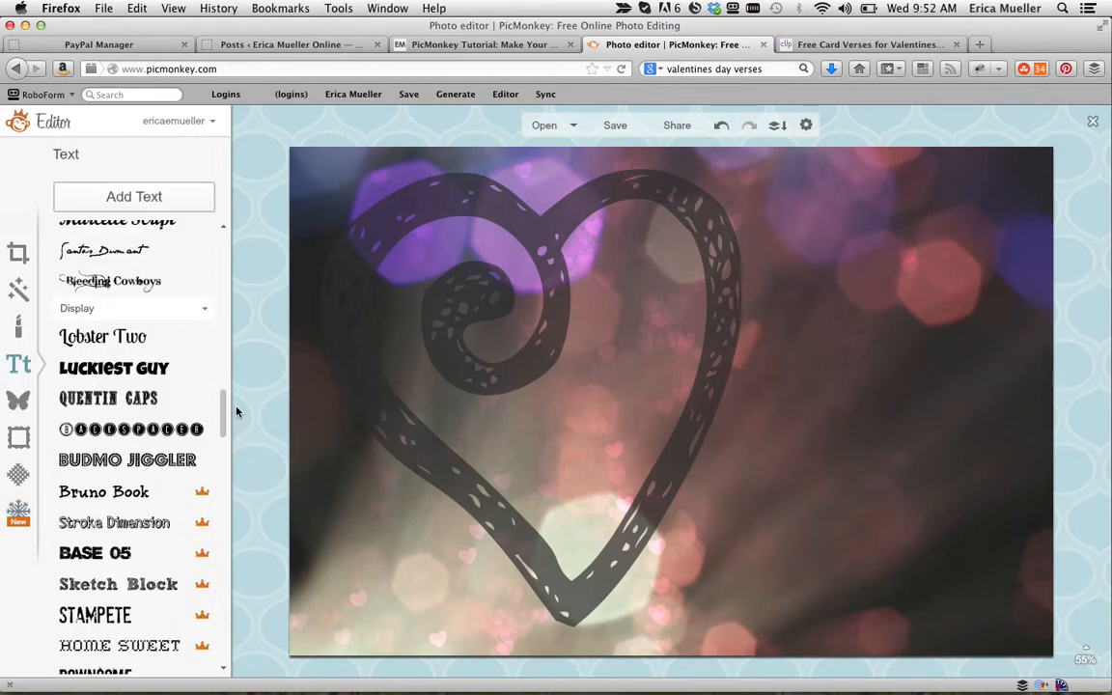
drag(226, 410, 241, 493)
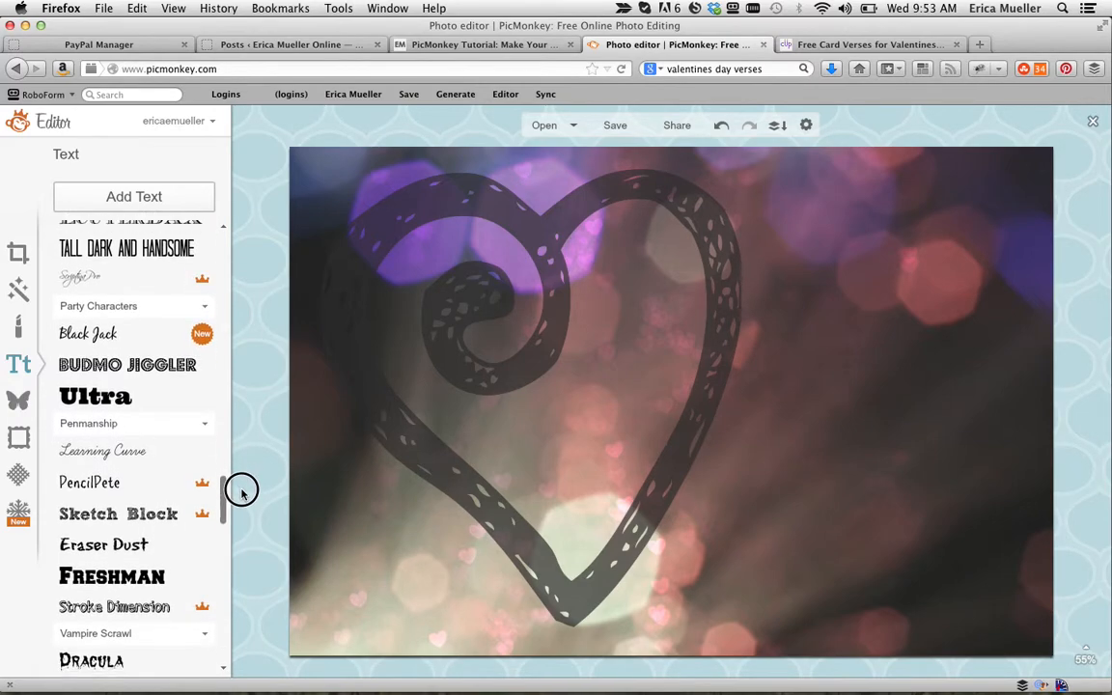
click(144, 253)
click(146, 199)
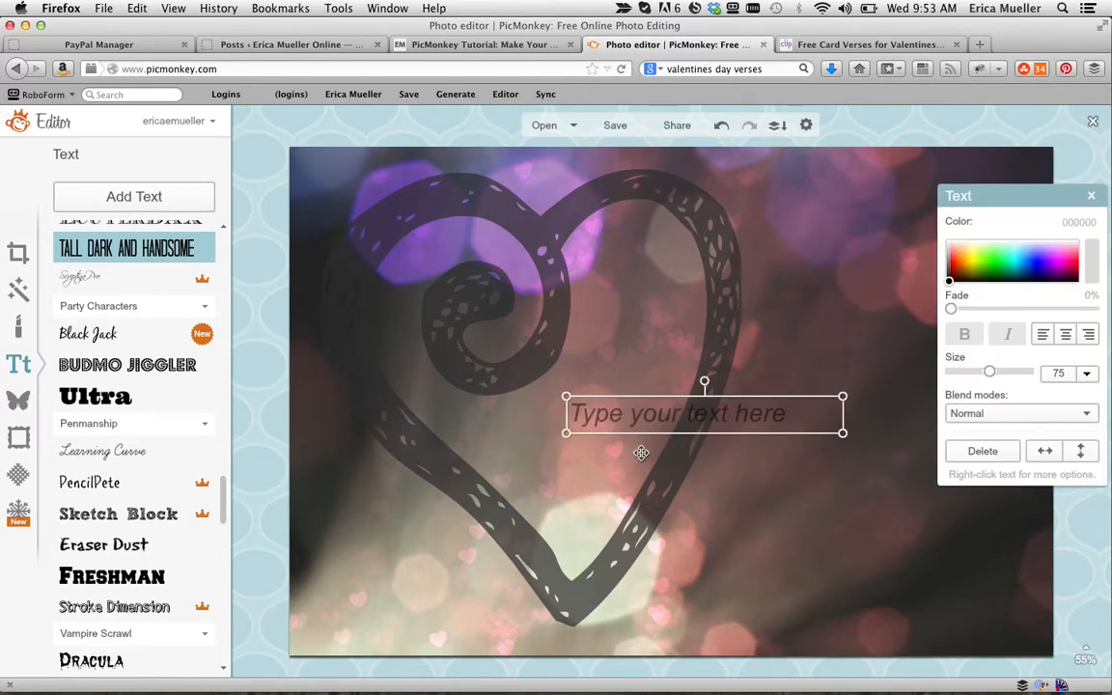
click(778, 413)
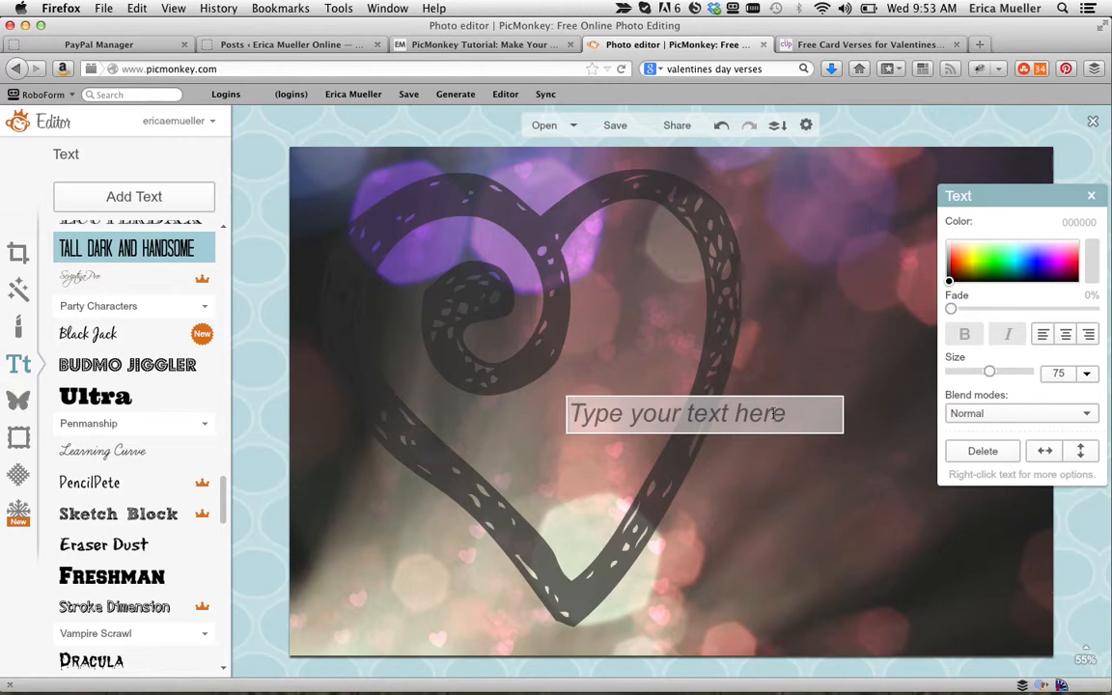
text(TO)
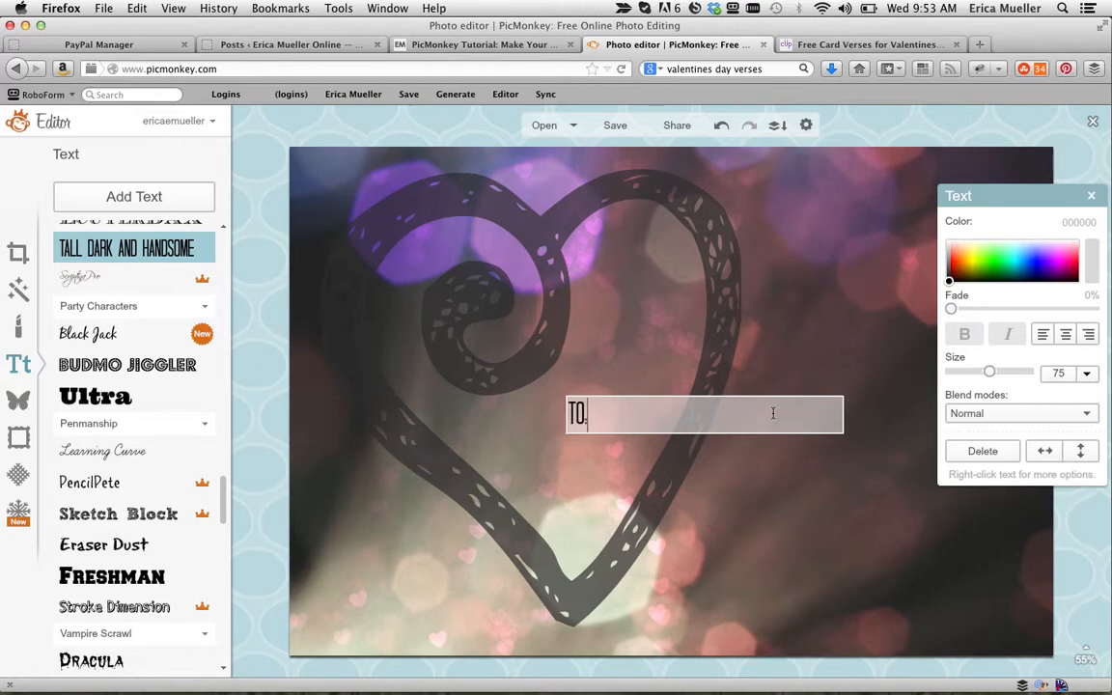
click(898, 462)
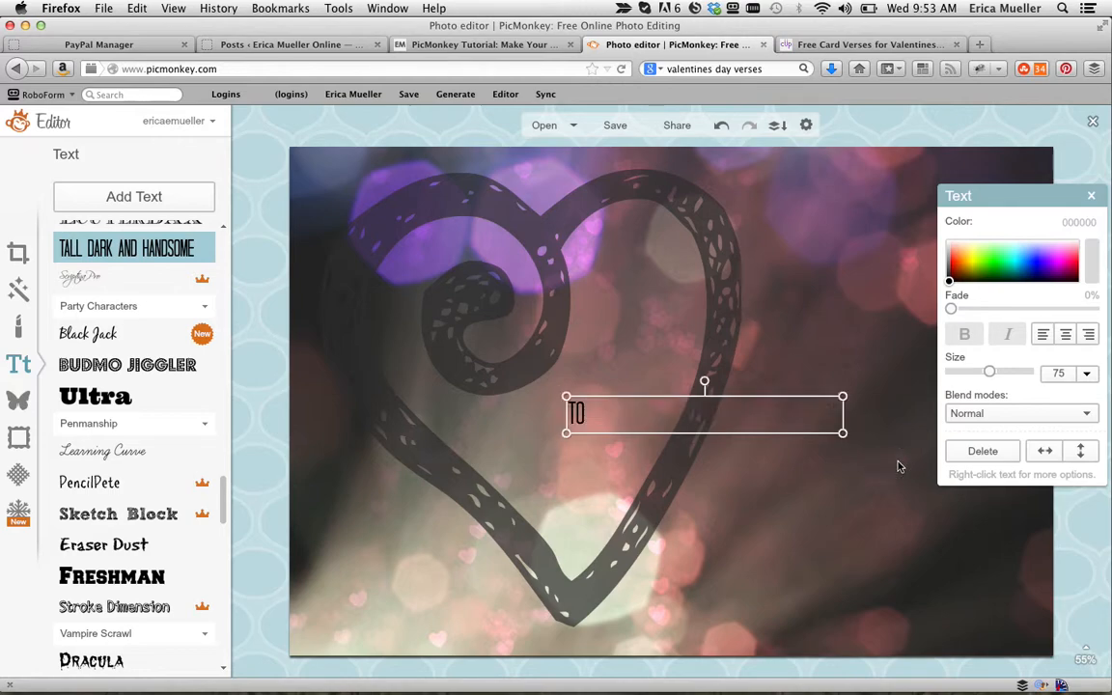
Colour the "TO" text white (ffffff), set its size to 133 and place it in the card's upper-right area
click(949, 282)
drag(949, 282, 924, 218)
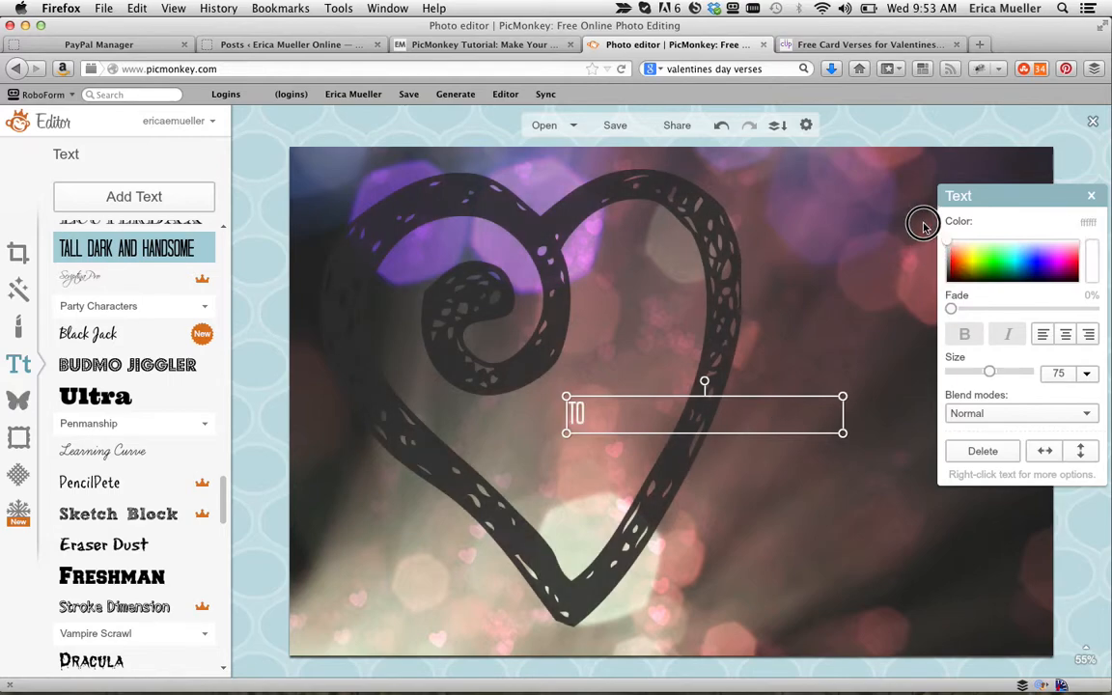
drag(749, 410, 955, 198)
drag(639, 372, 656, 374)
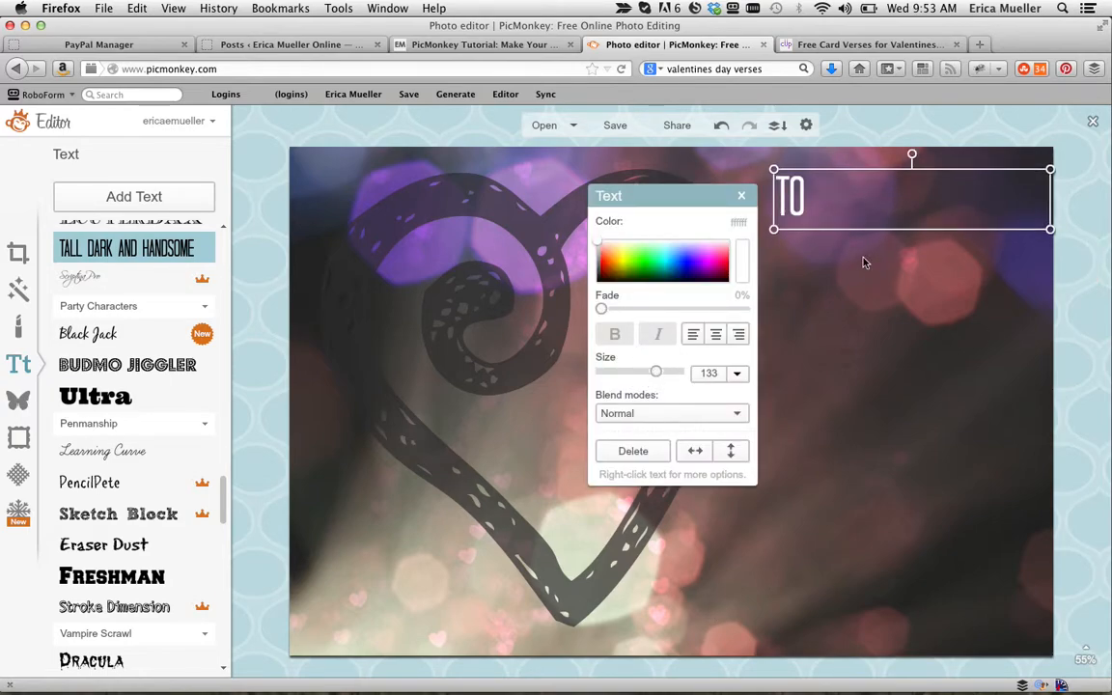
click(956, 258)
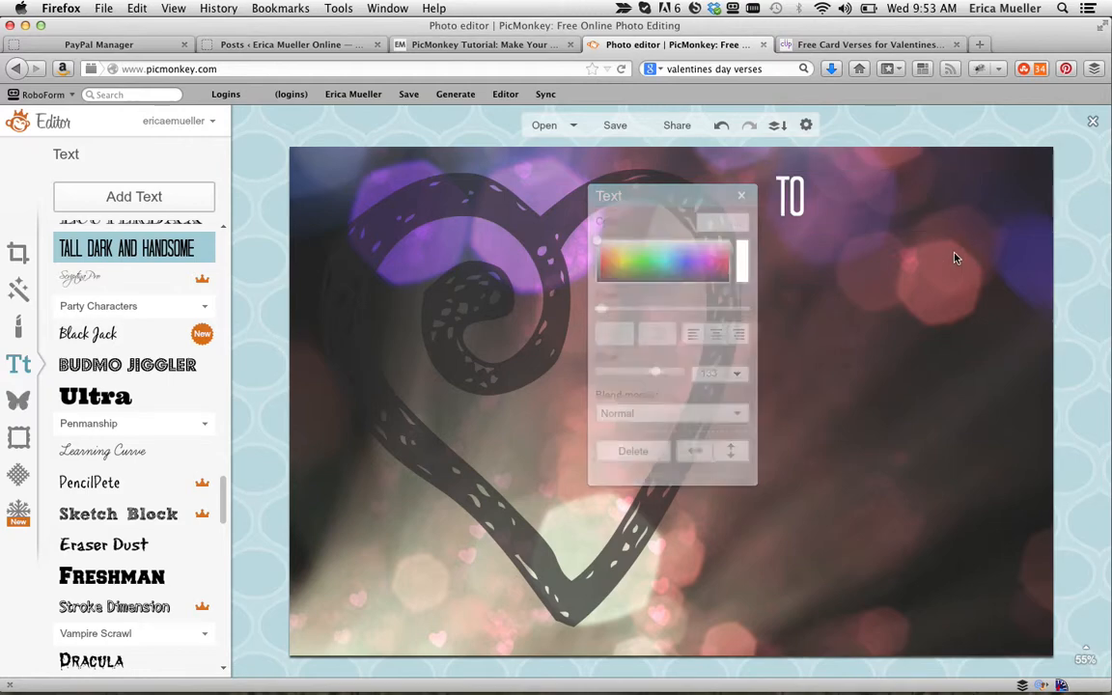
Duplicate the "TO" text and place the copy directly below it, a little above the card's mid-height
click(907, 197)
right_click(907, 198)
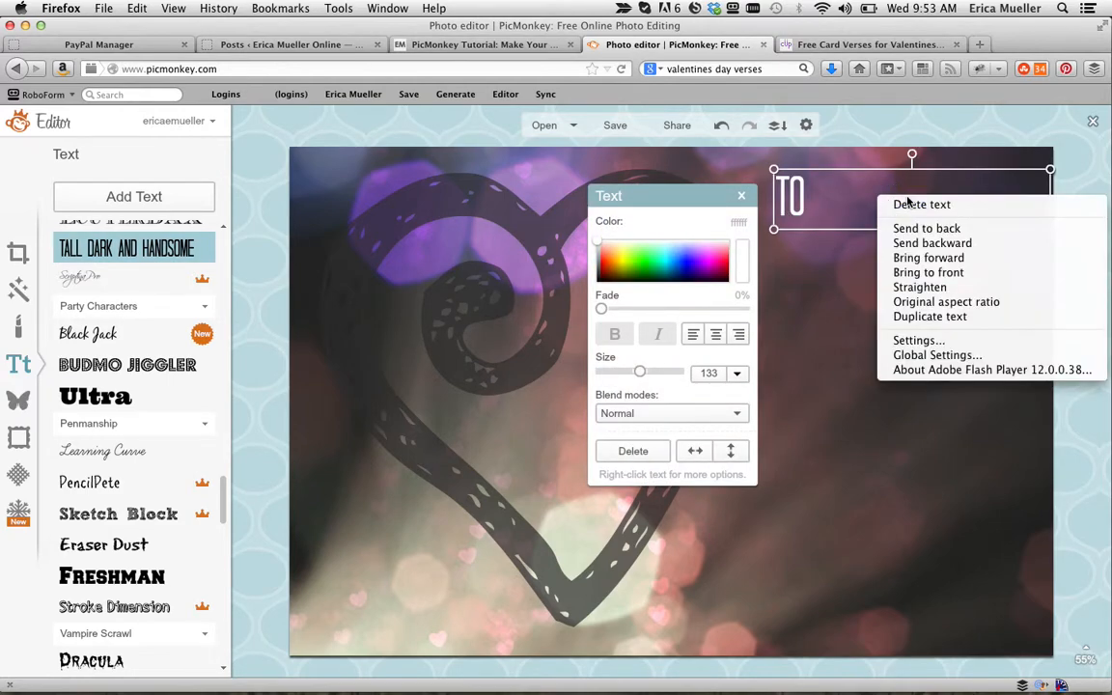
click(930, 316)
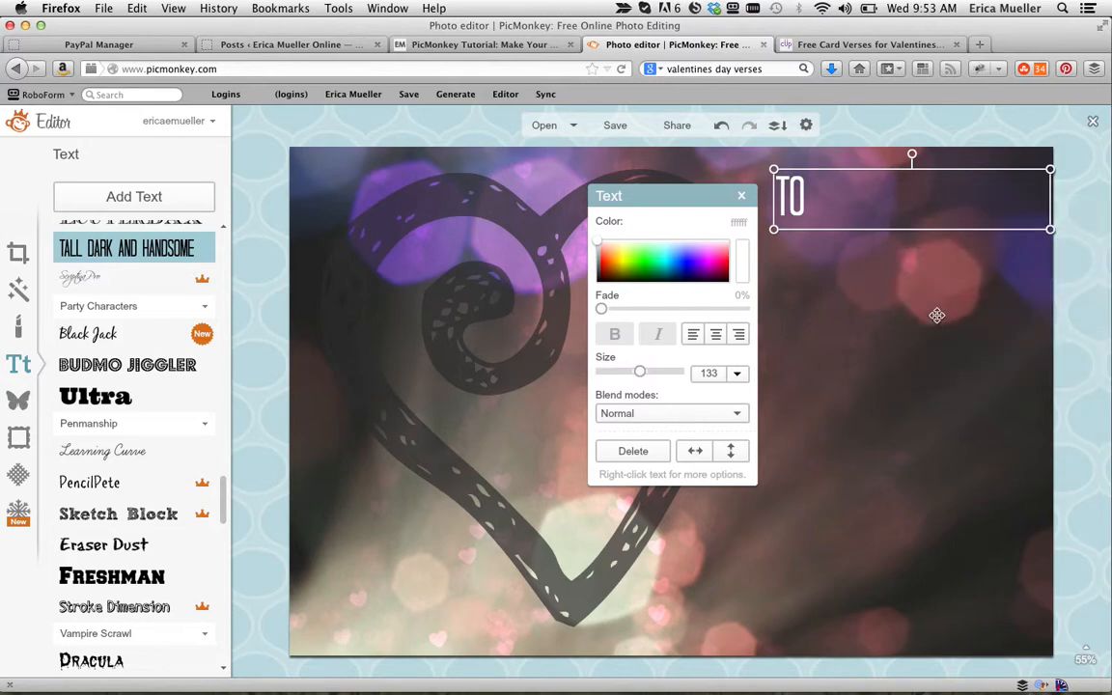
drag(867, 209, 854, 322)
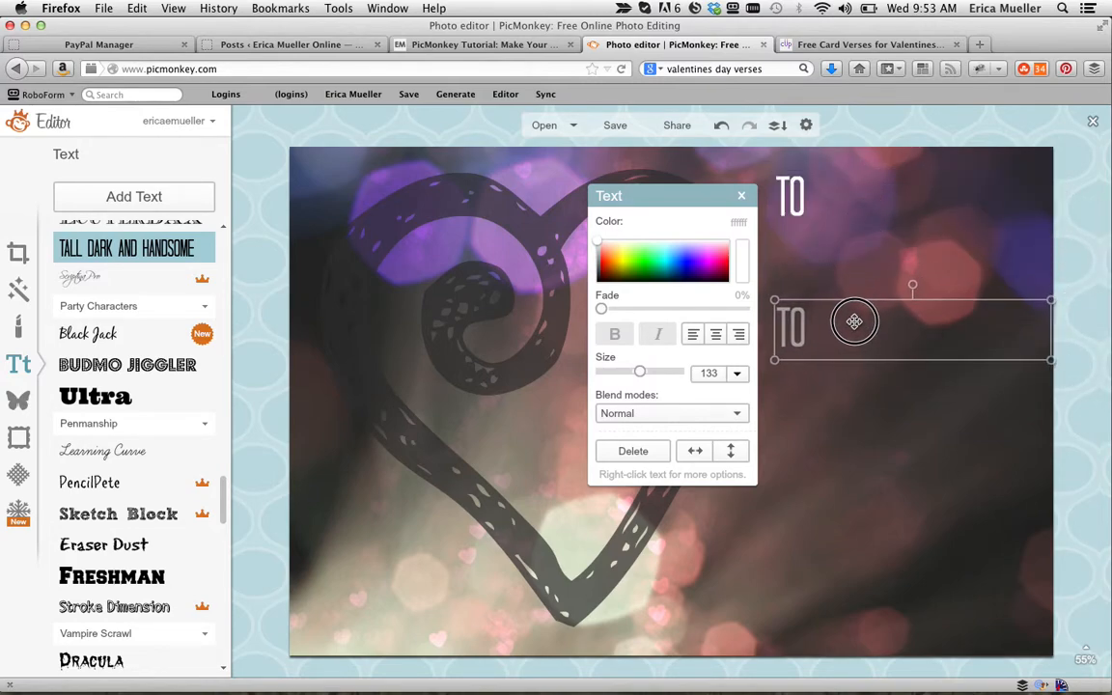
Replace the wording of the duplicated text with "FROM"
double_click(816, 325)
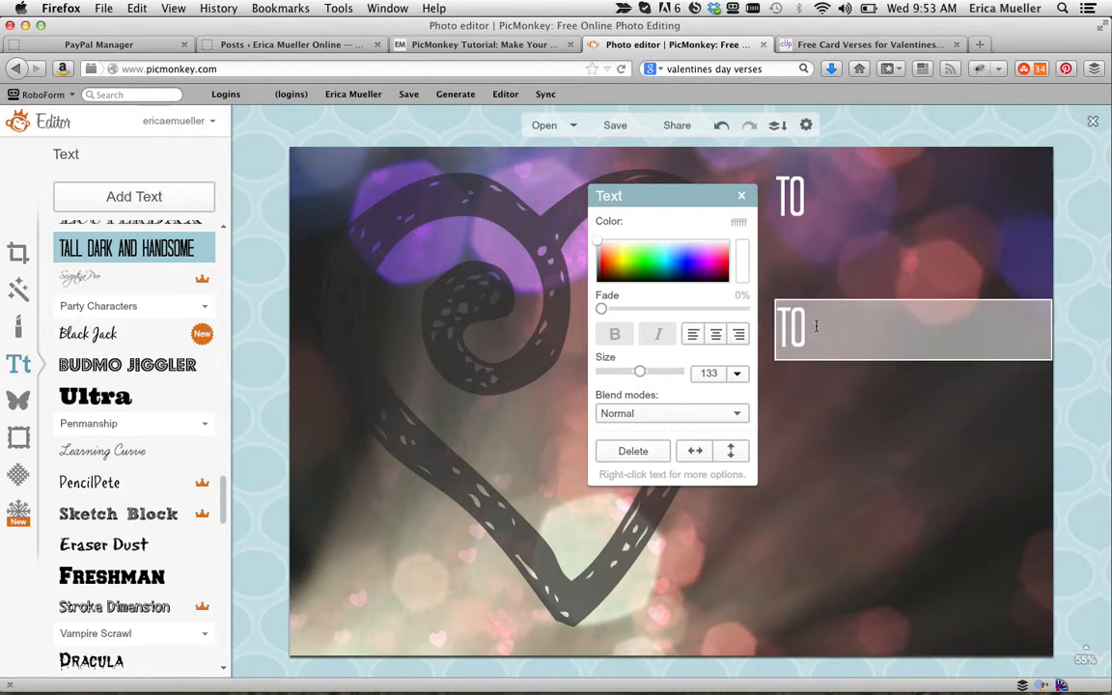
key(BackSpace)
text(FROM)
click(904, 451)
click(902, 451)
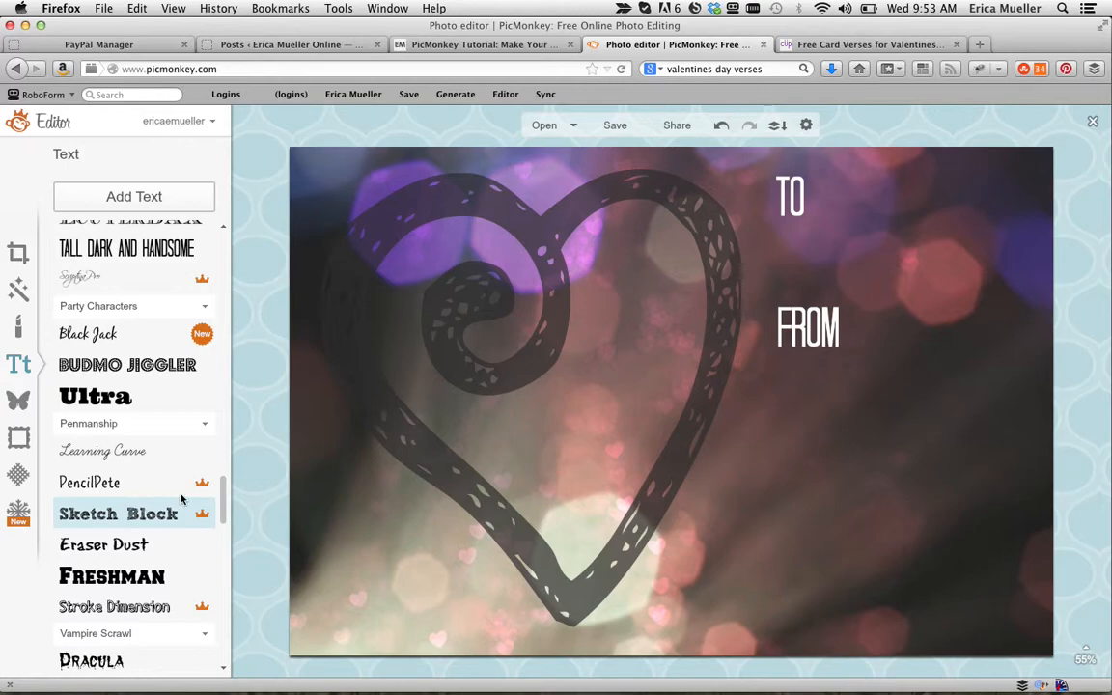
Add a new text box in the Rye font and place it below "FROM" on the card's right side
click(224, 495)
drag(224, 494, 244, 581)
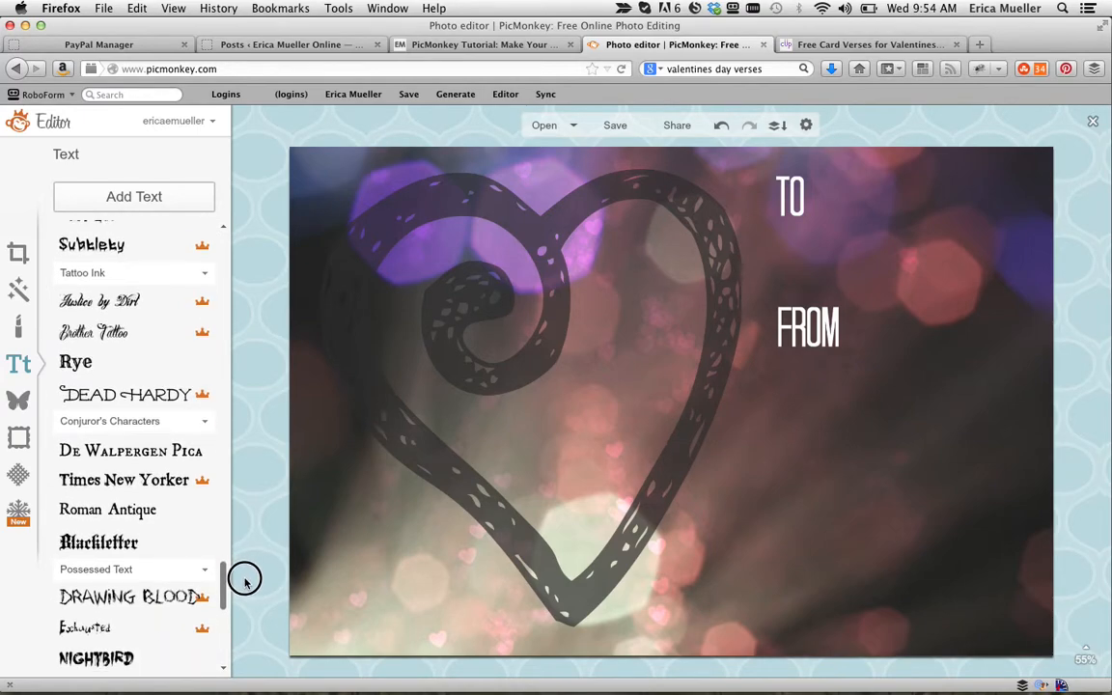
click(94, 365)
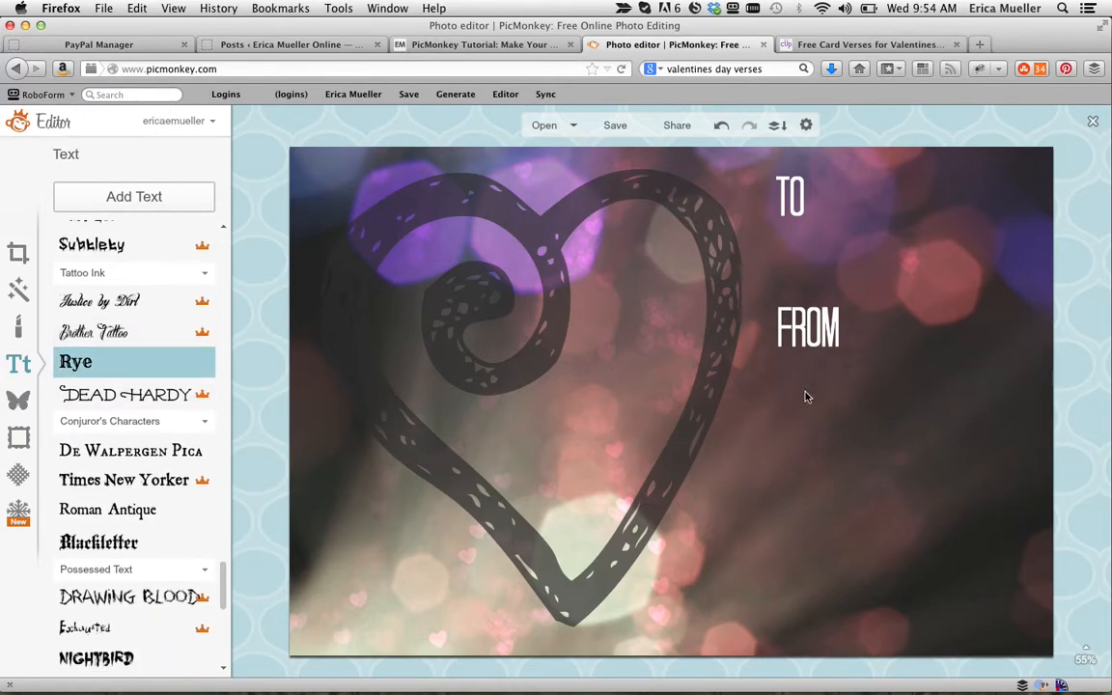
click(120, 196)
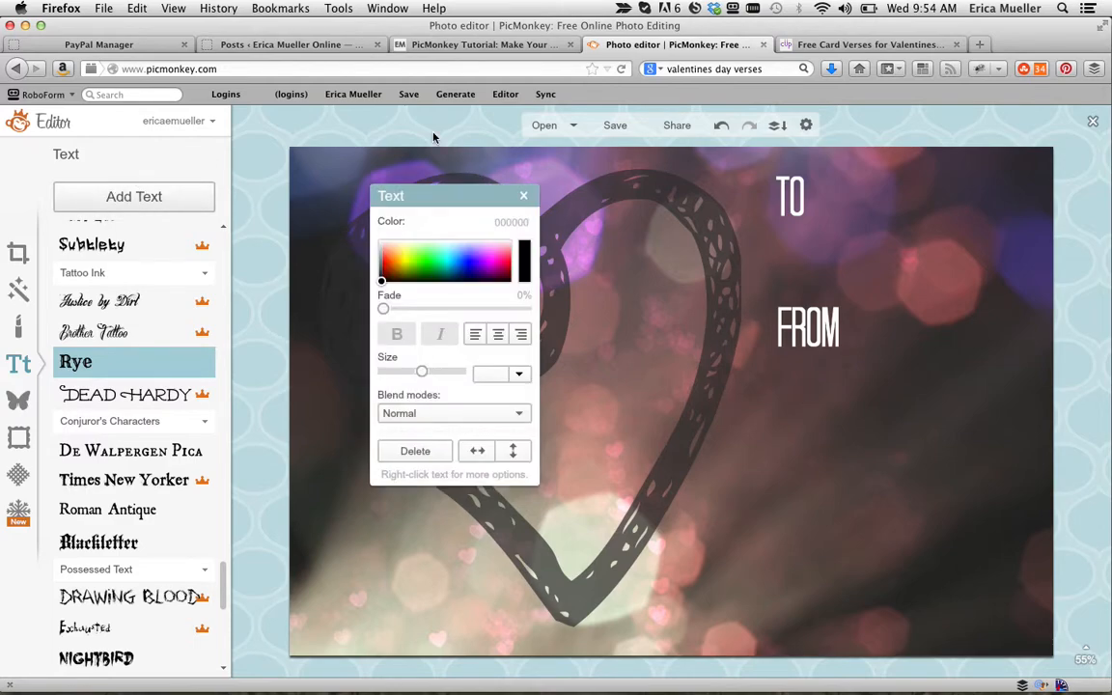
drag(688, 400, 849, 469)
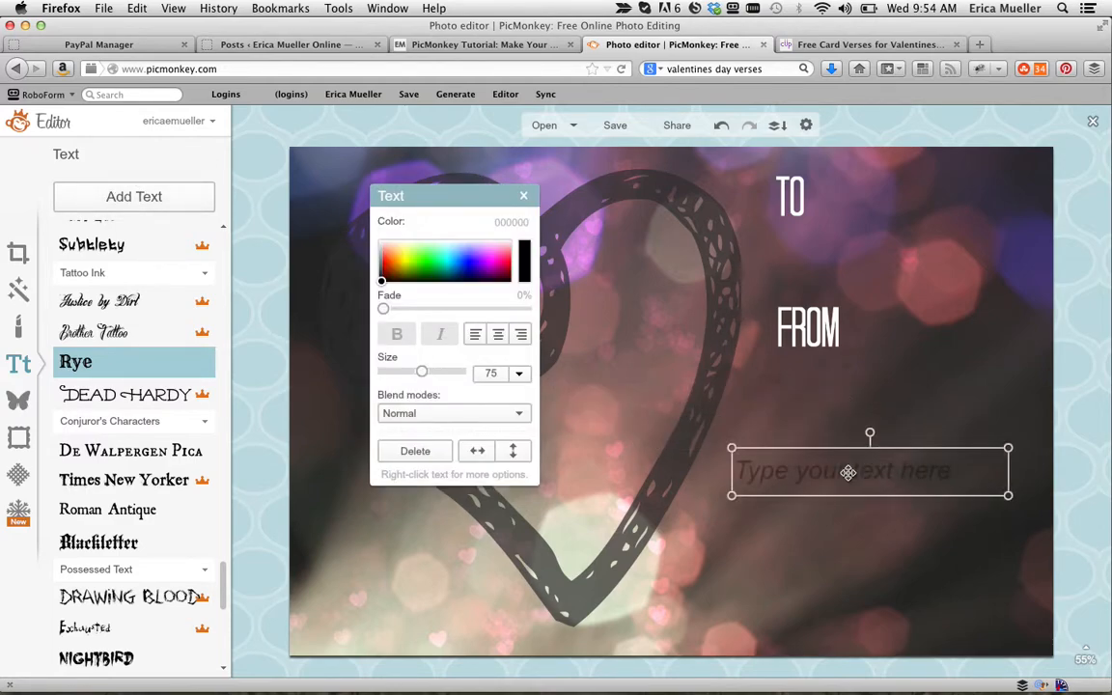
Enter "Happy Valentine's Day" in the new text box, with a line break after "Happy"
click(848, 472)
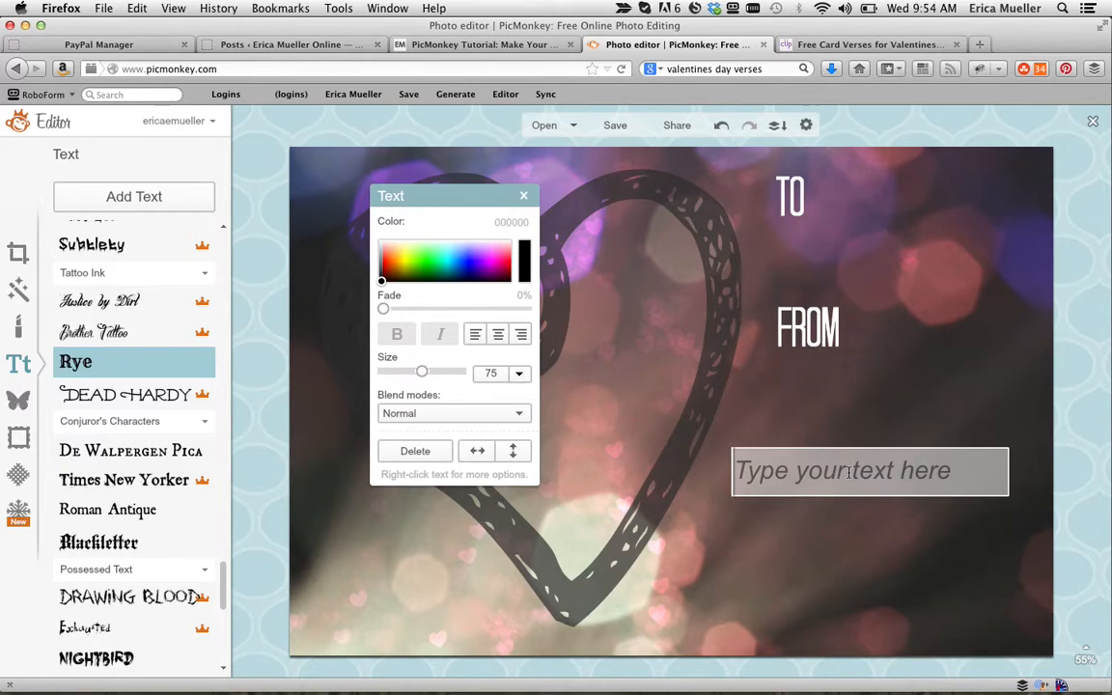
text(Happ)
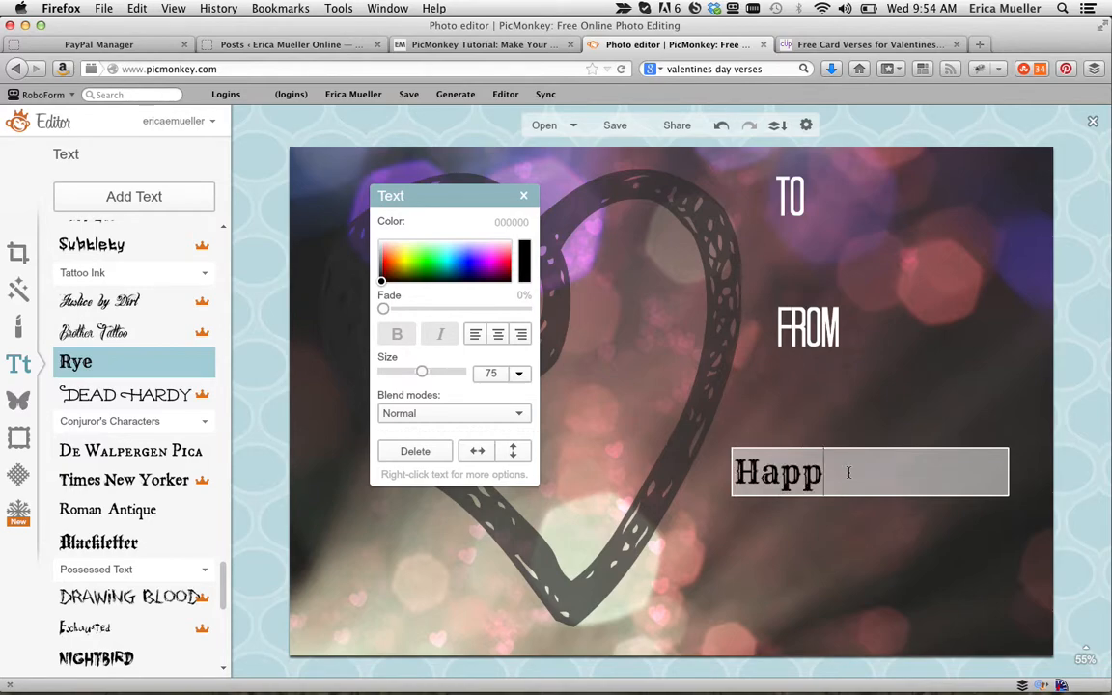
text(yy)
key(BackSpace)
key(Return)
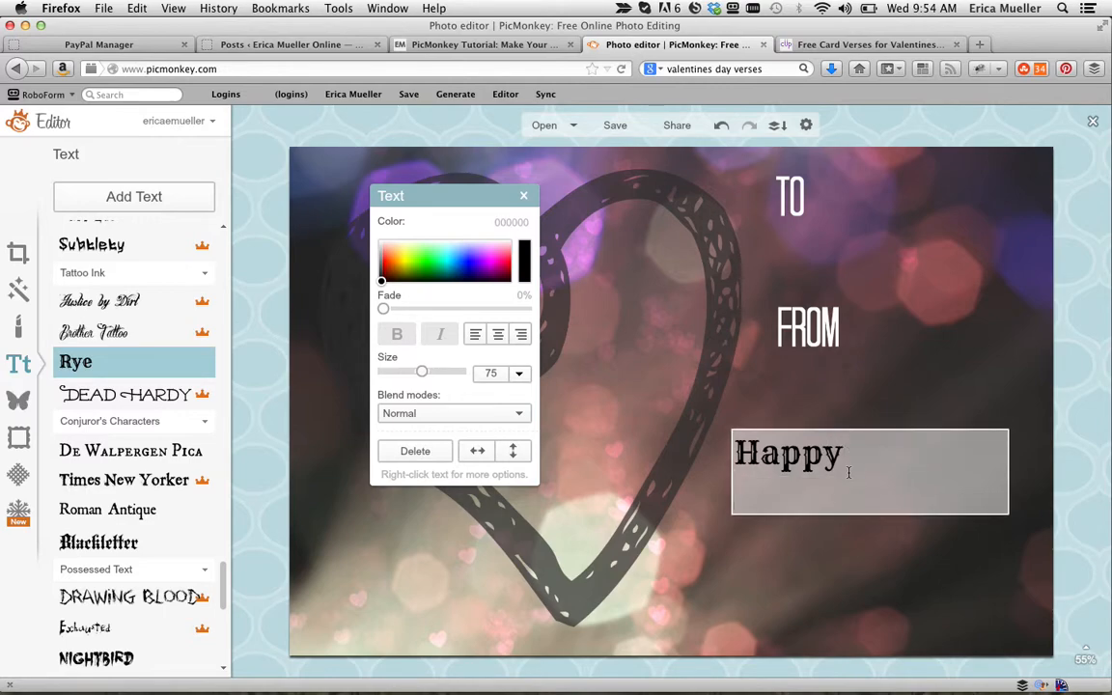
text(Valentin)
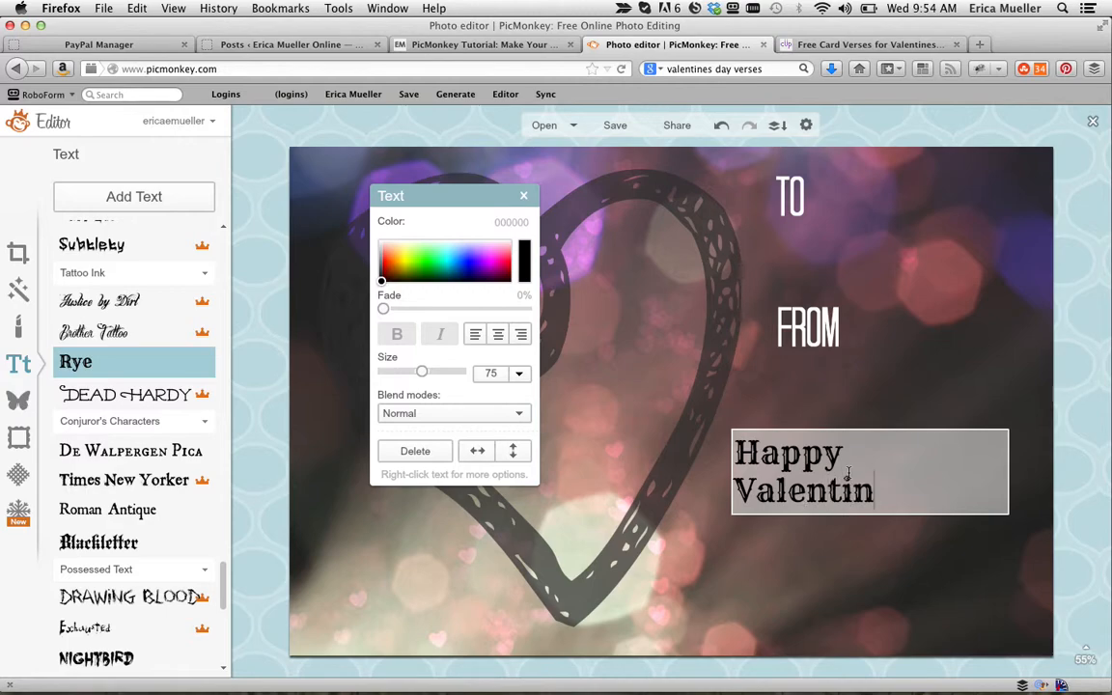
text(e's Day)
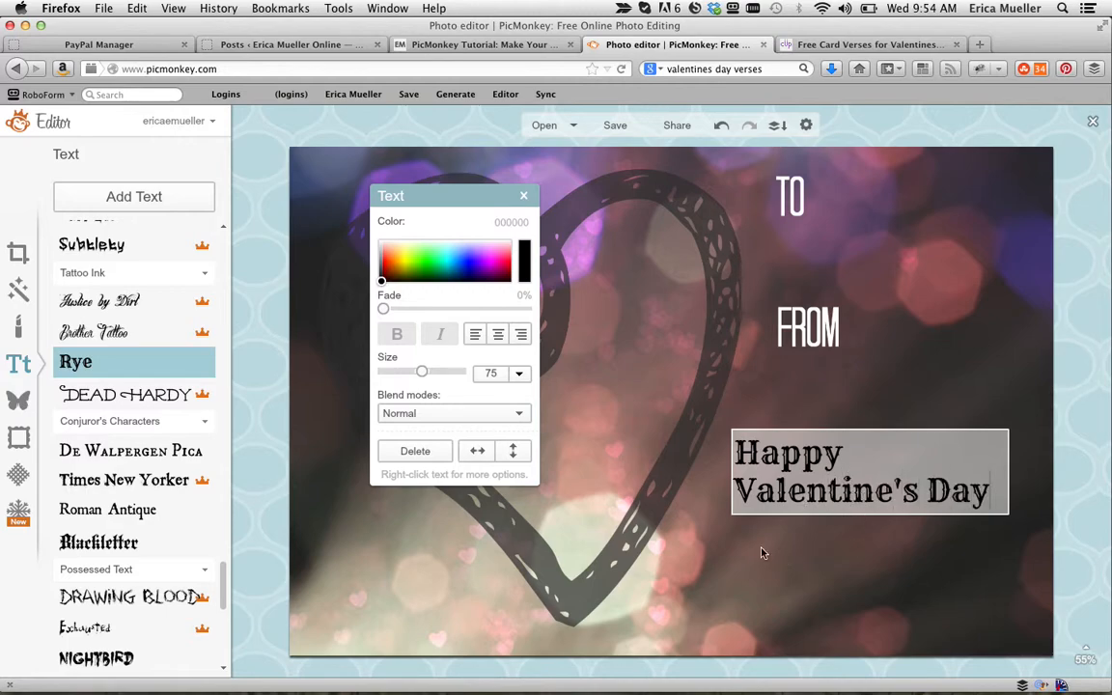
click(745, 494)
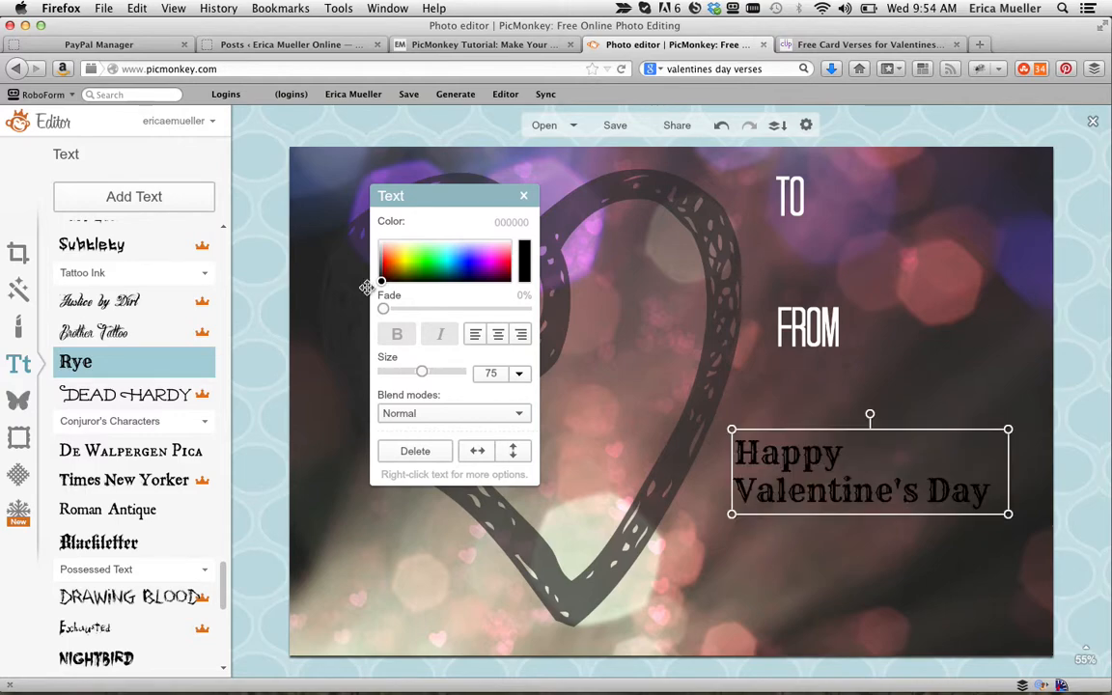
Make the greeting white (ffffff), size 106 and centre-aligned, and move it into the card's lower-right area
mouse_move(383, 281)
mouse_down()
mouse_move(373, 218)
mouse_move(299, 136)
mouse_up()
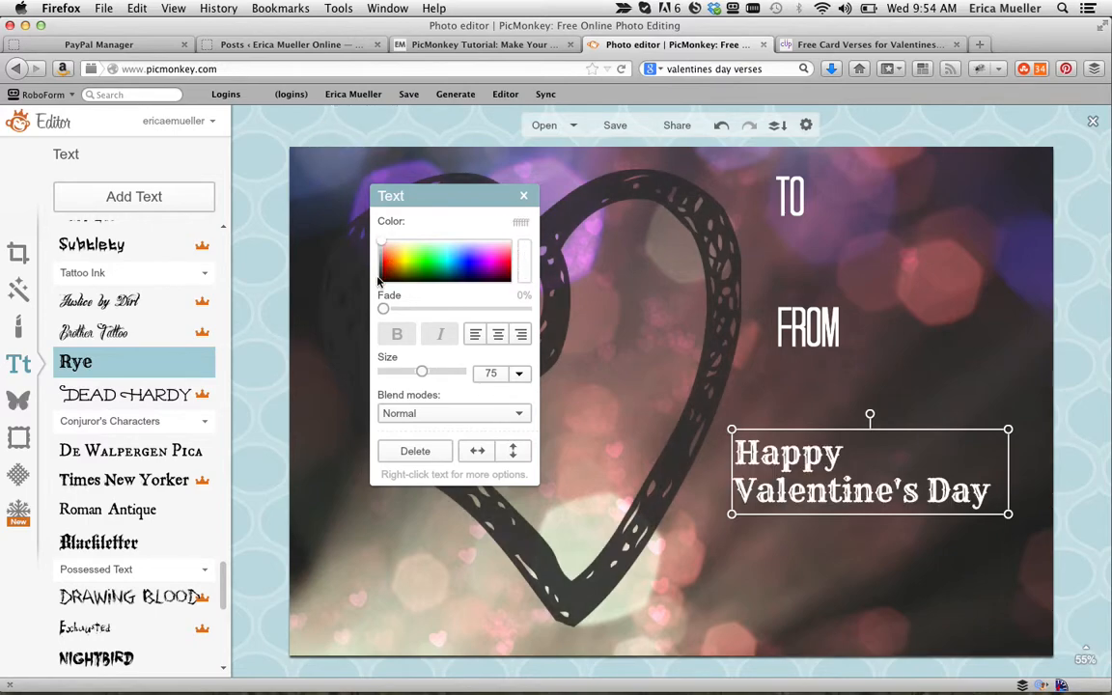
drag(422, 372, 436, 372)
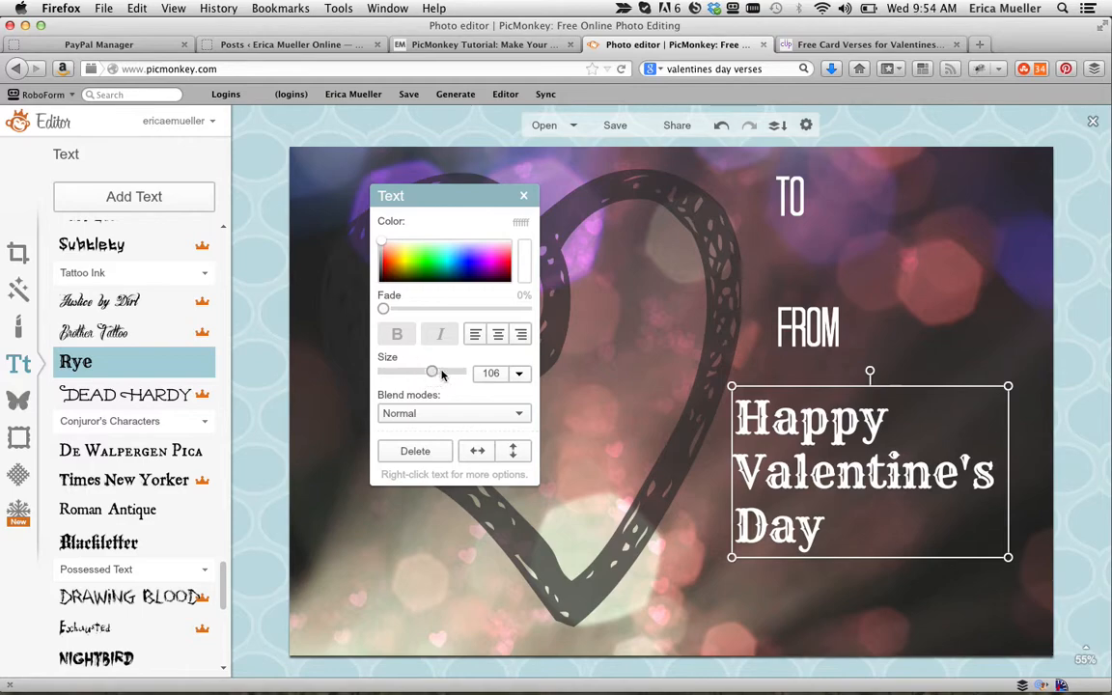
click(497, 336)
drag(900, 461, 914, 506)
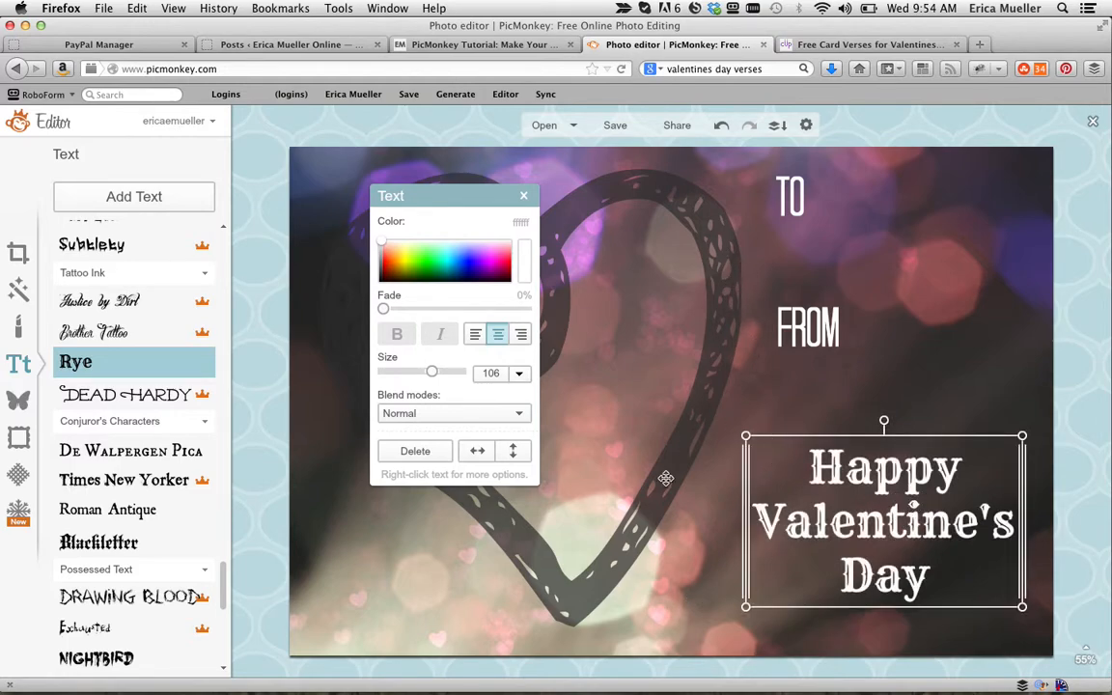
Try the Emily's Candy and Flavors fonts on the greeting and settle on Cootock Black from Frightful Fonts
drag(222, 585, 223, 627)
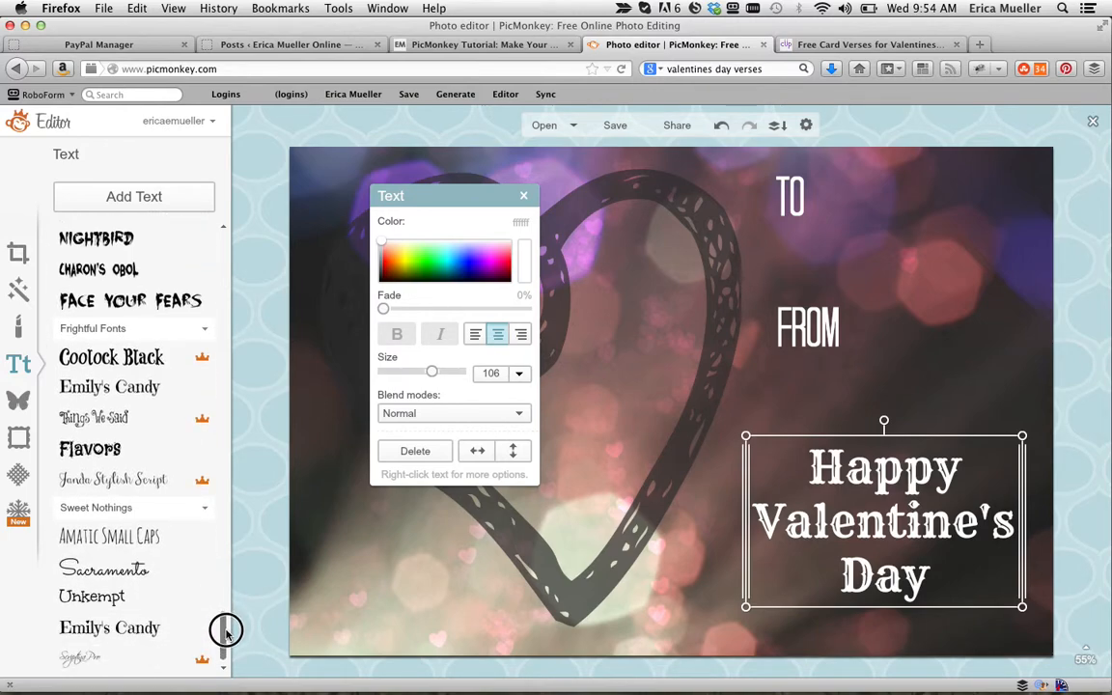
click(135, 390)
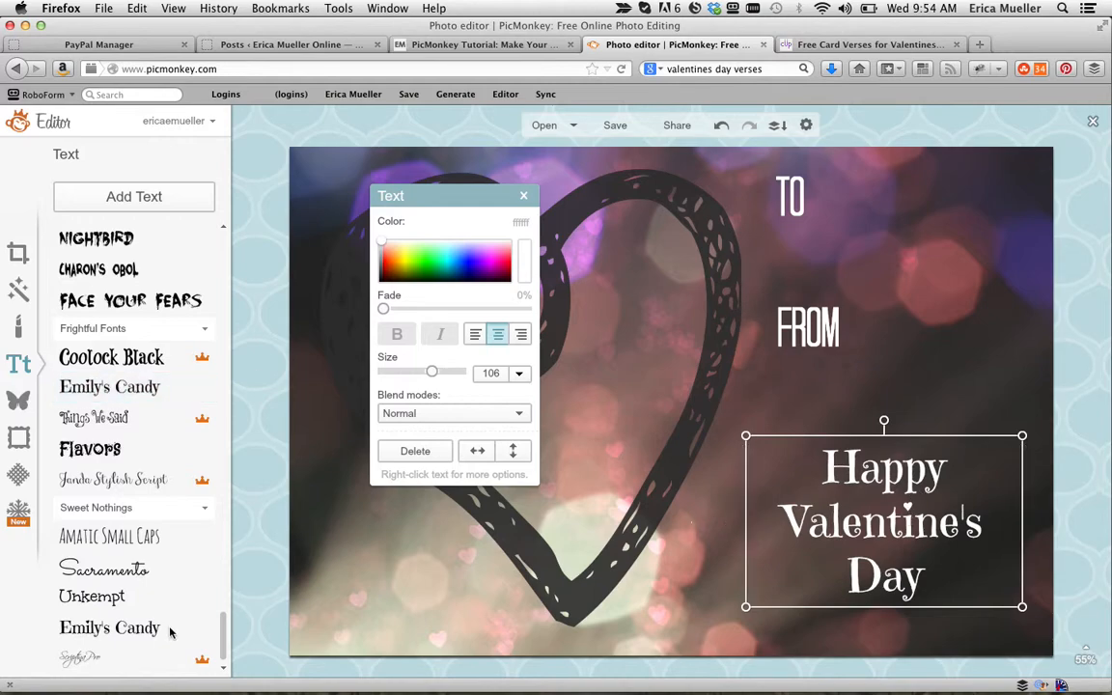
click(148, 450)
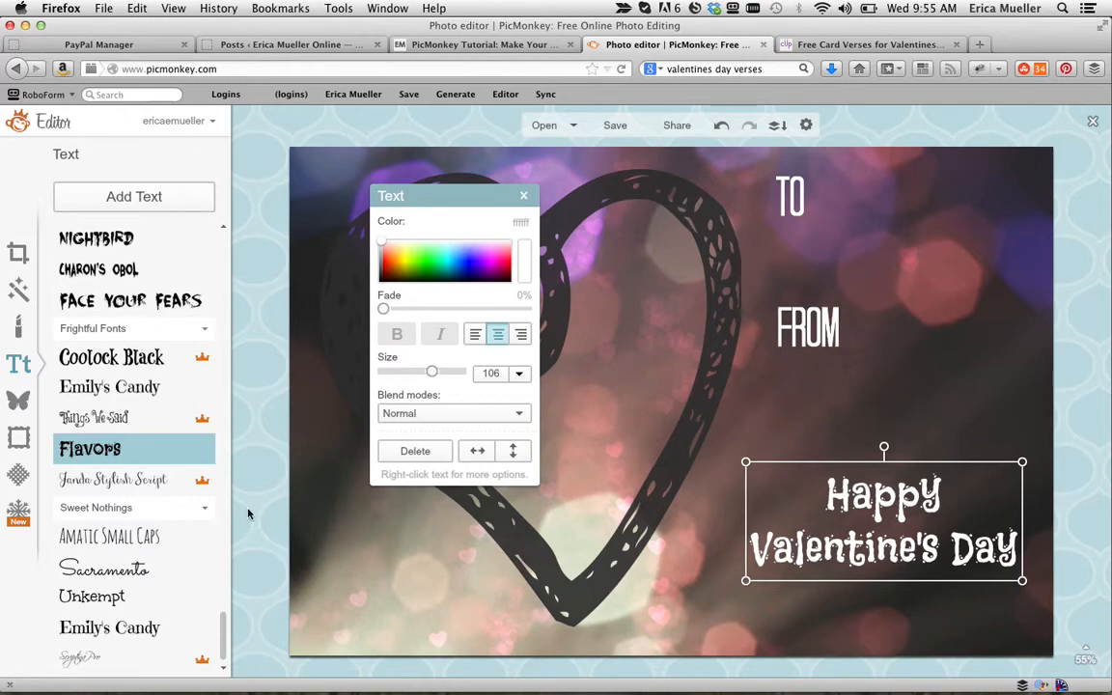
click(125, 357)
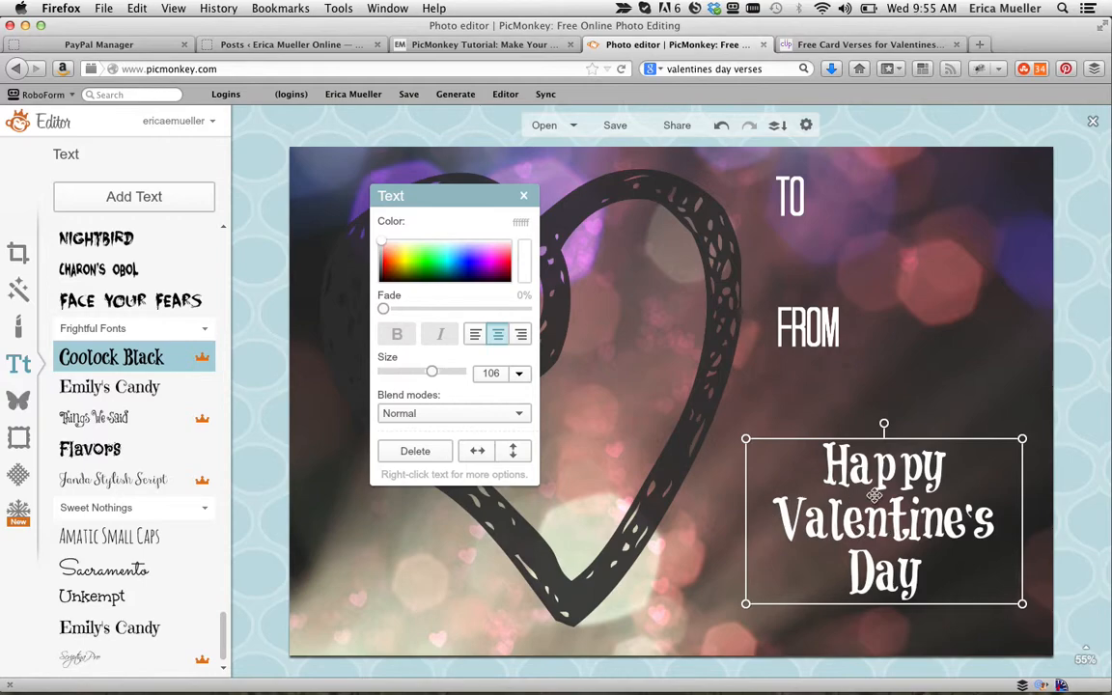
Duplicate the "Happy Valentine's Day" text and move the copy down and to the right of the original
right_click(874, 494)
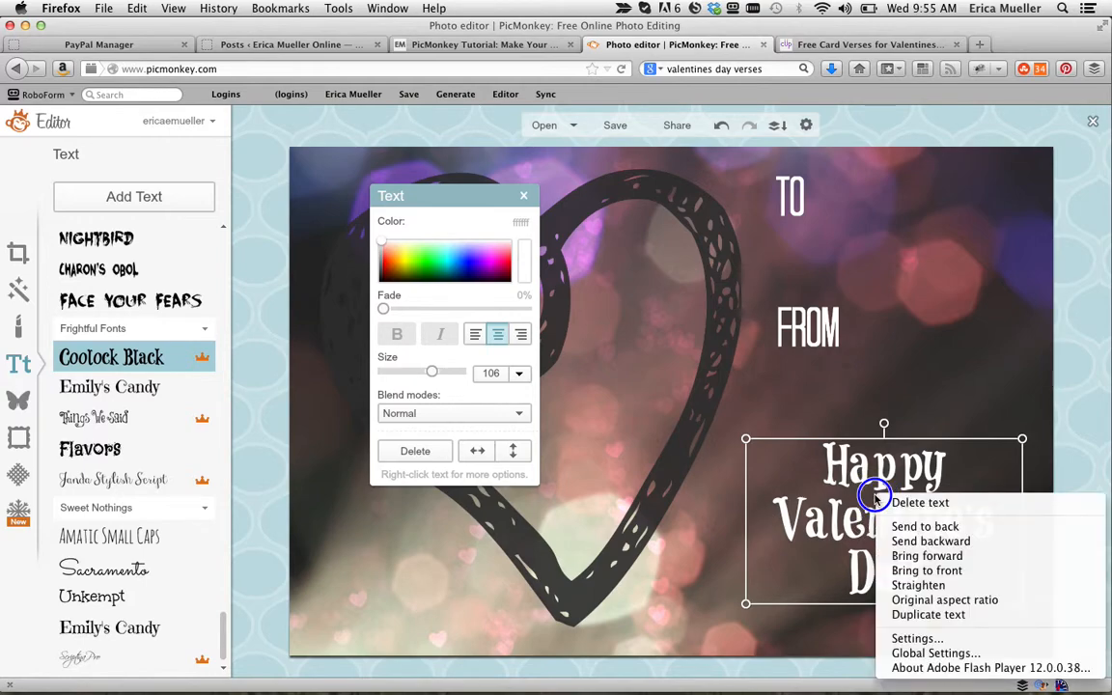
click(932, 618)
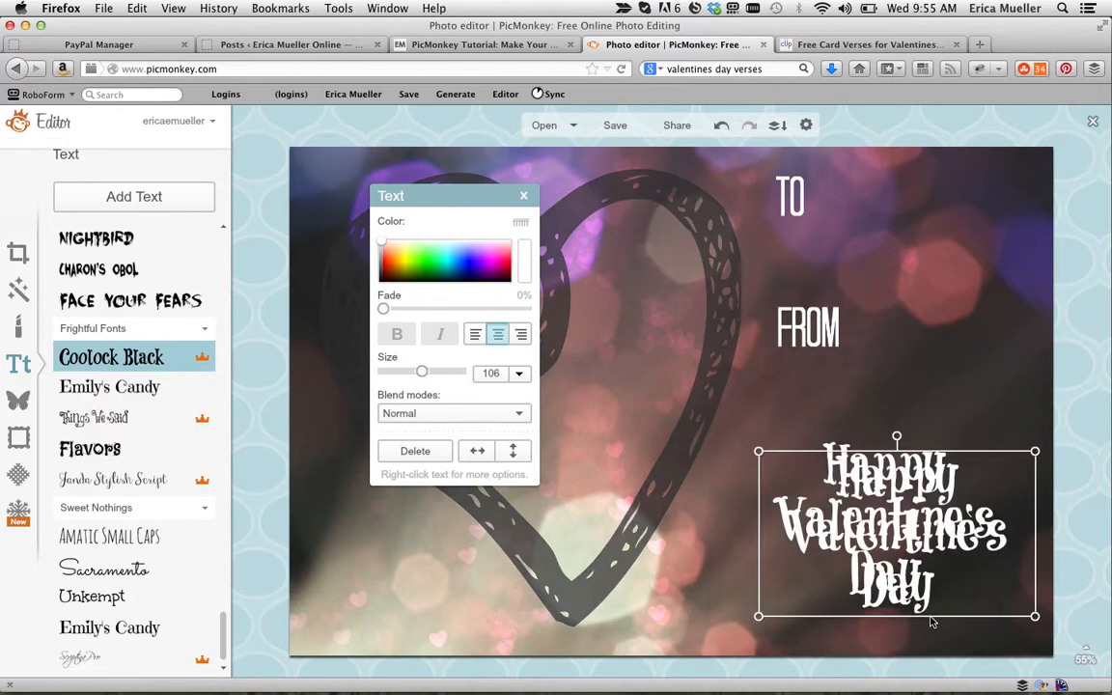
drag(882, 577, 944, 615)
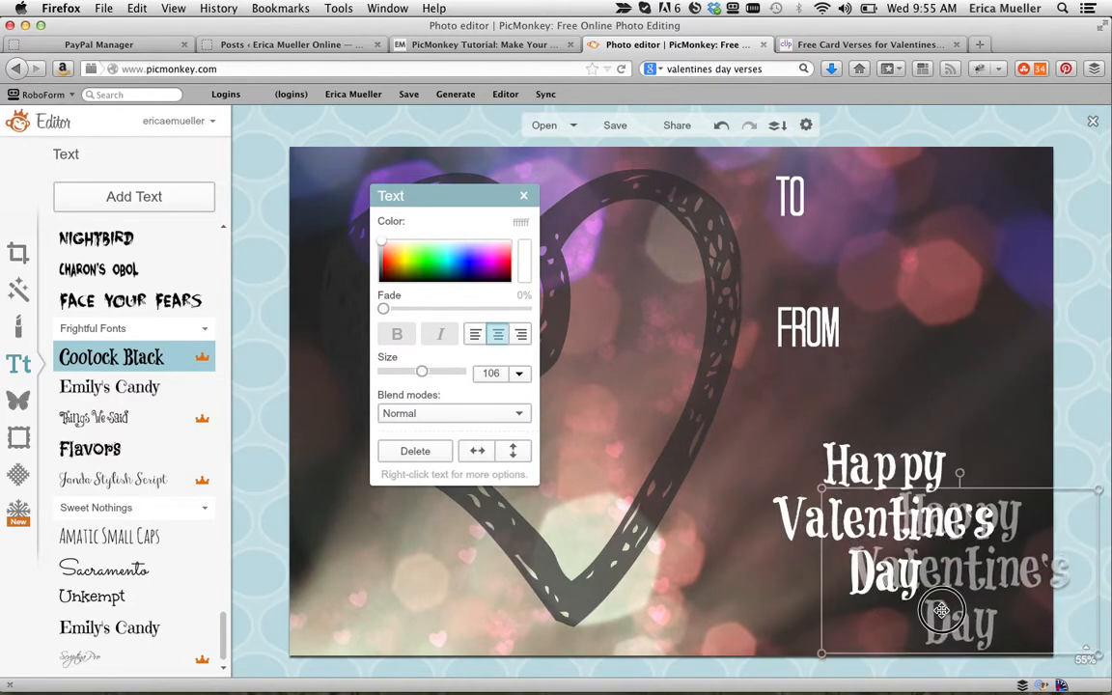
Colour the original greeting dark grey (555555) and lay the white copy over it slightly offset, so the grey text acts as a shadow
click(865, 464)
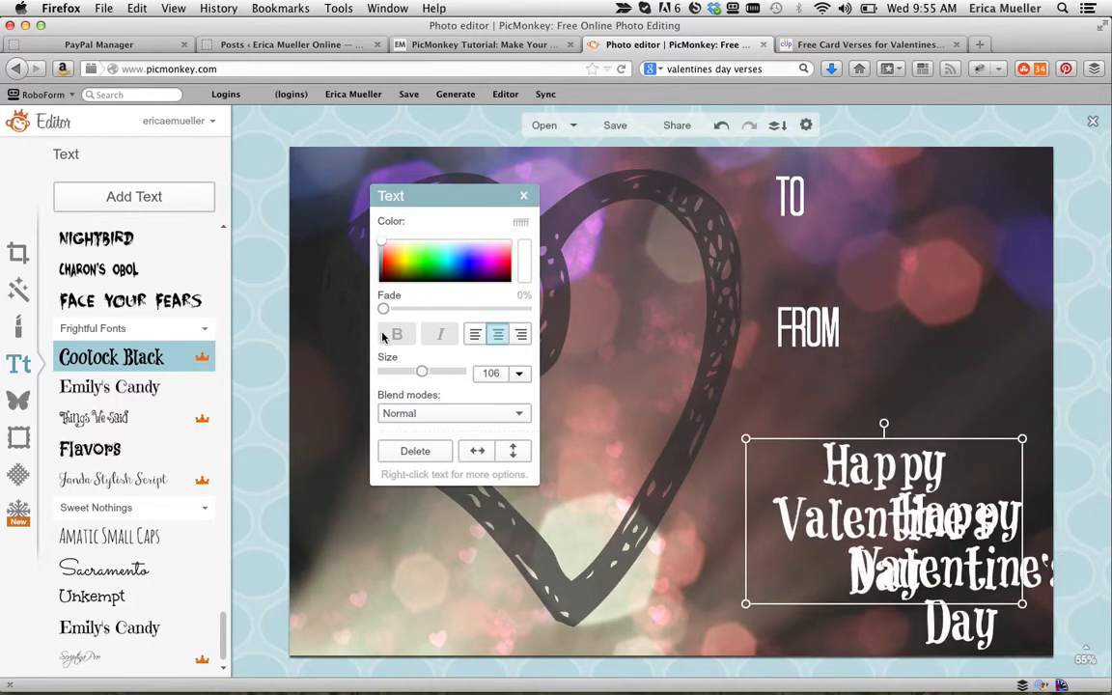
mouse_move(378, 241)
mouse_down()
mouse_move(372, 273)
mouse_move(368, 259)
mouse_move(359, 268)
mouse_up()
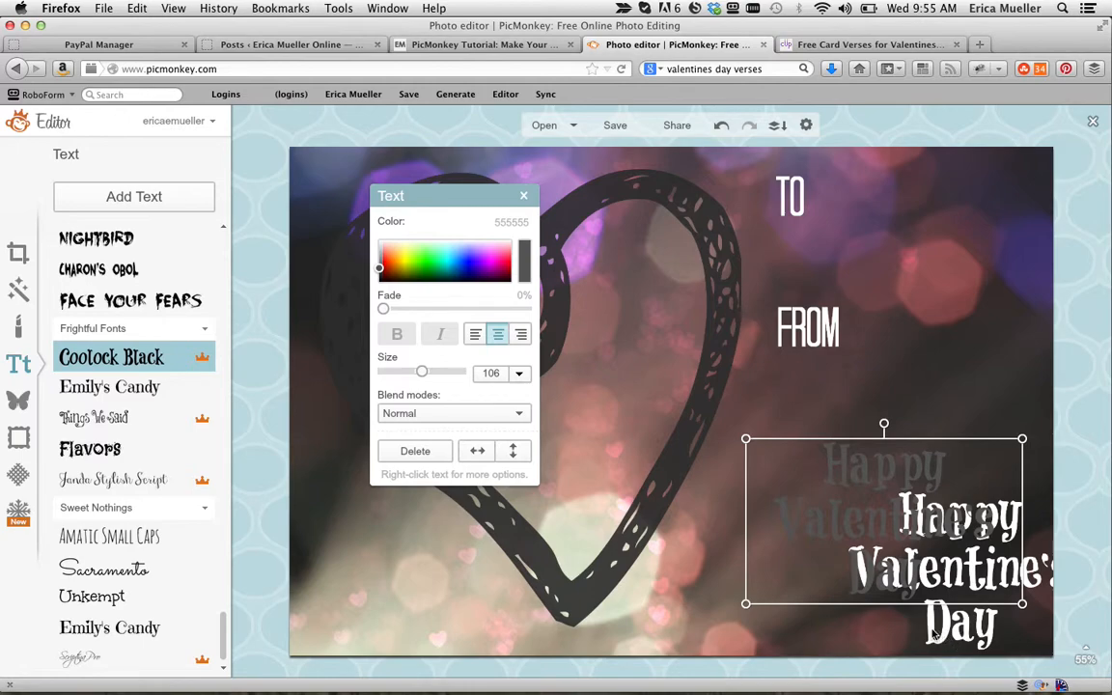
click(843, 634)
click(900, 603)
drag(900, 603, 846, 570)
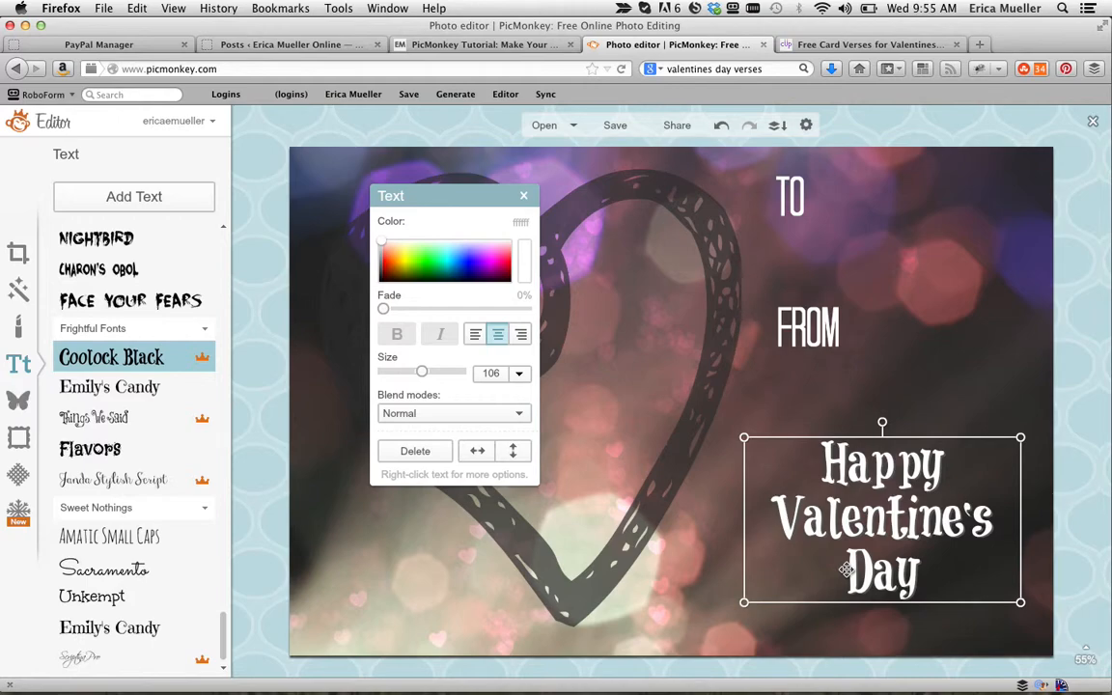
click(1015, 346)
Recolour the doodled heart overlay white and set its fade to 29%
click(680, 597)
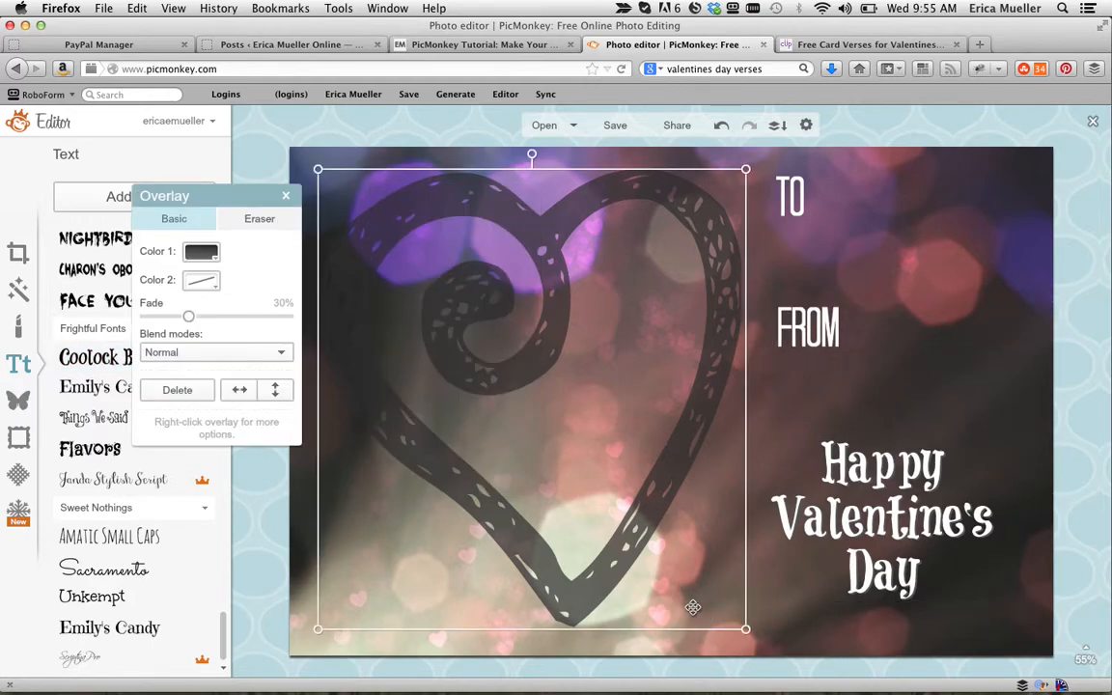
click(211, 260)
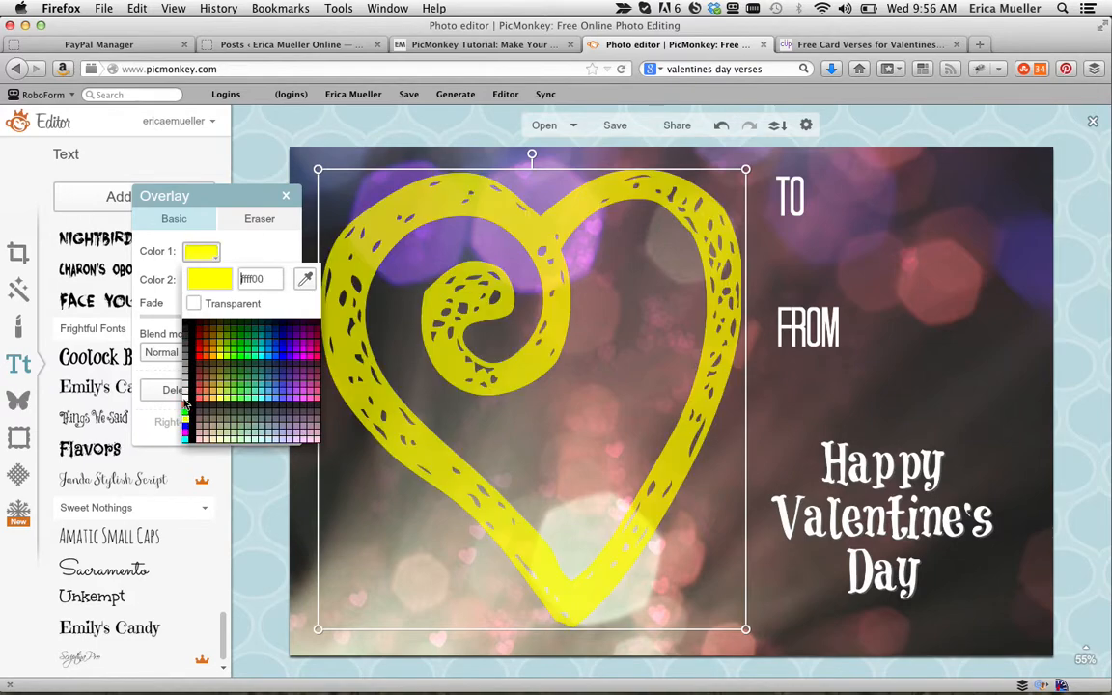
click(185, 402)
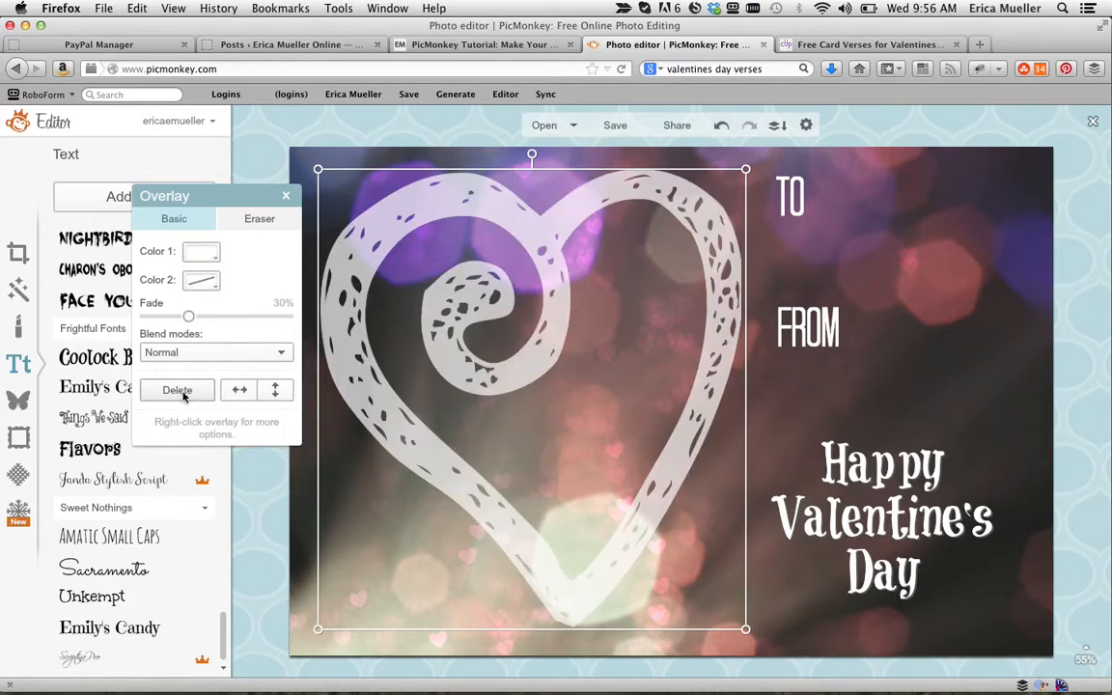
mouse_move(190, 320)
mouse_down()
mouse_move(93, 313)
mouse_move(189, 329)
mouse_up()
click(964, 157)
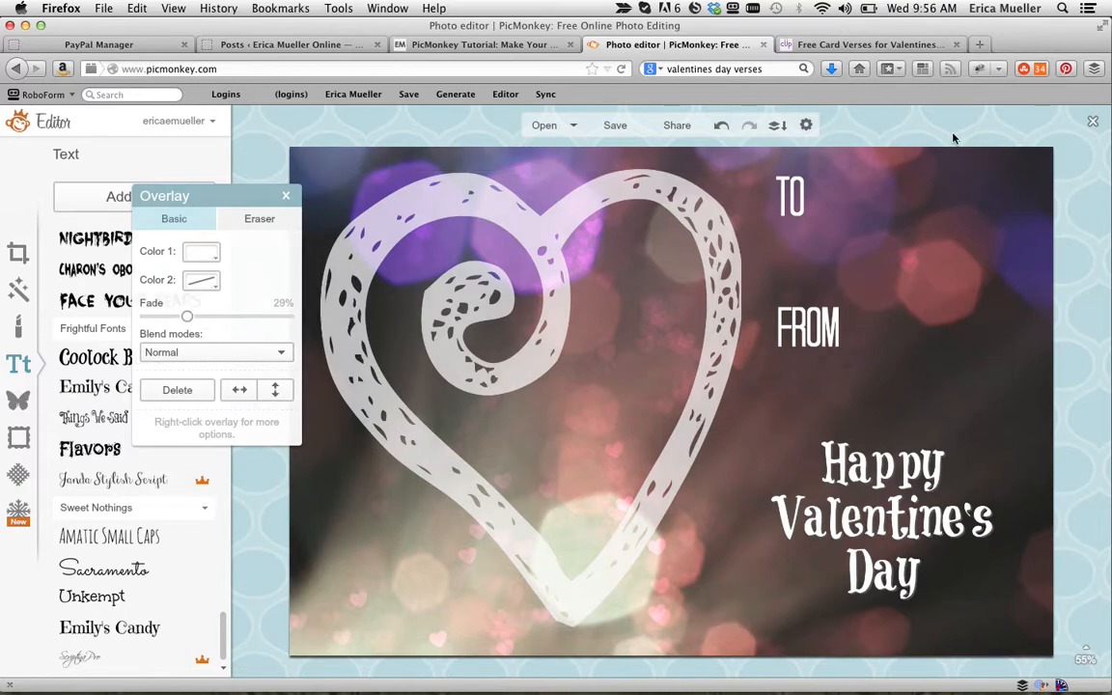
Start saving the card to the computer with the file name "Funky Heart Valentine Printable"
click(616, 125)
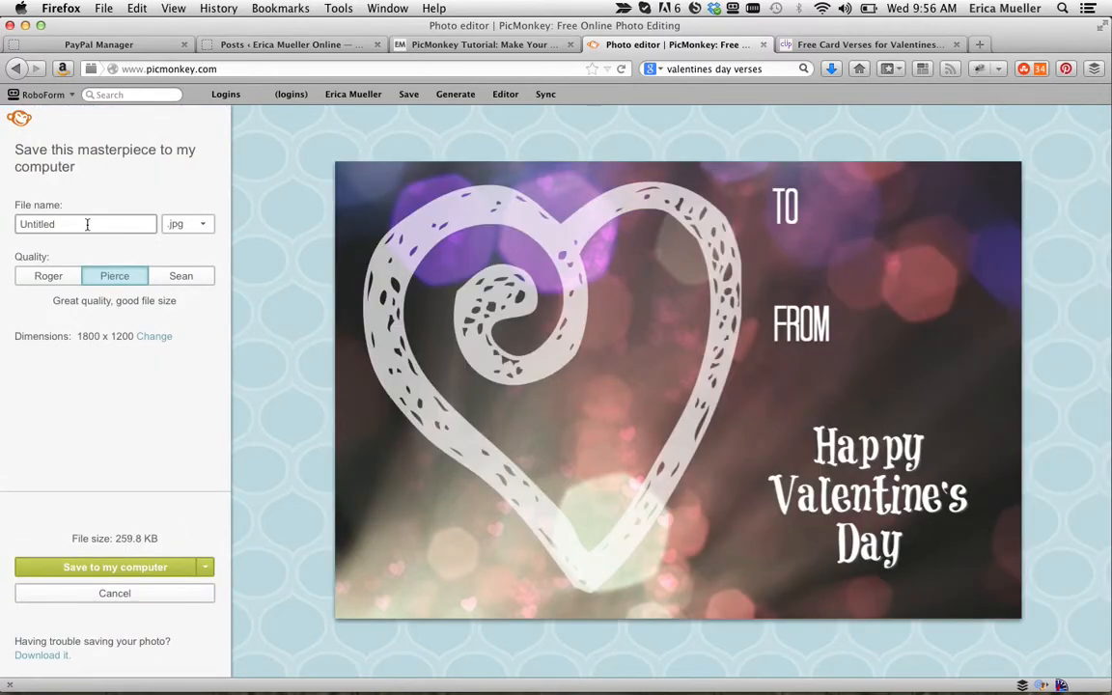
click(61, 221)
drag(89, 221, 3, 223)
text(Funk)
text(y Heart Valentine Printable)
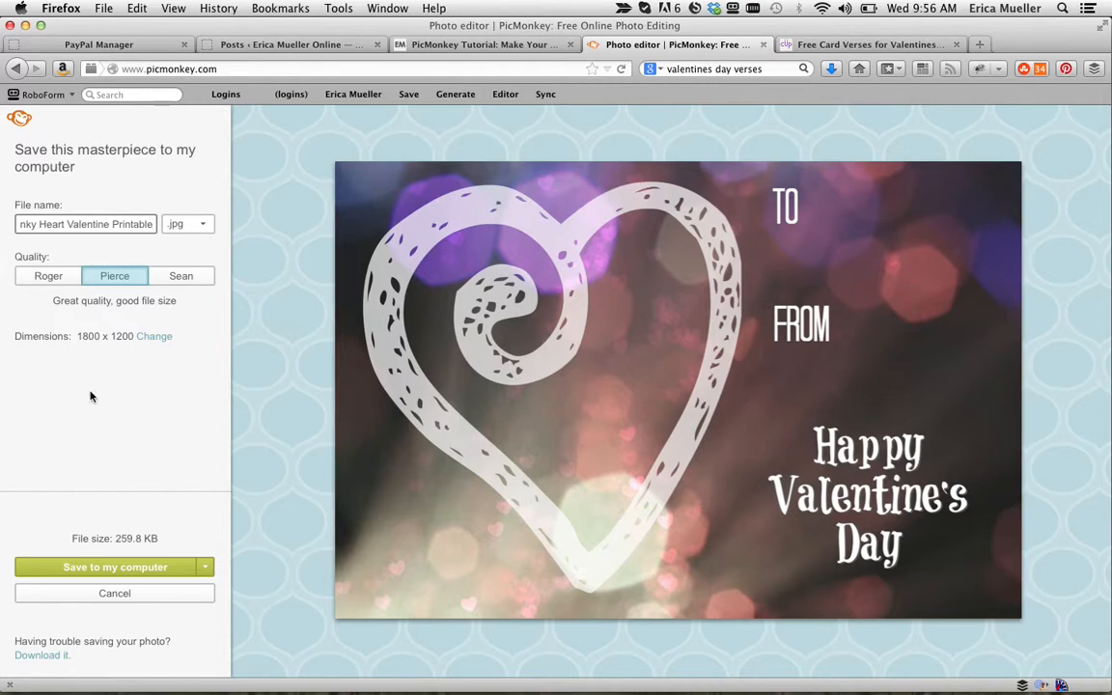
Choose Sean quality for the full-size card and save the file to the computer
click(191, 280)
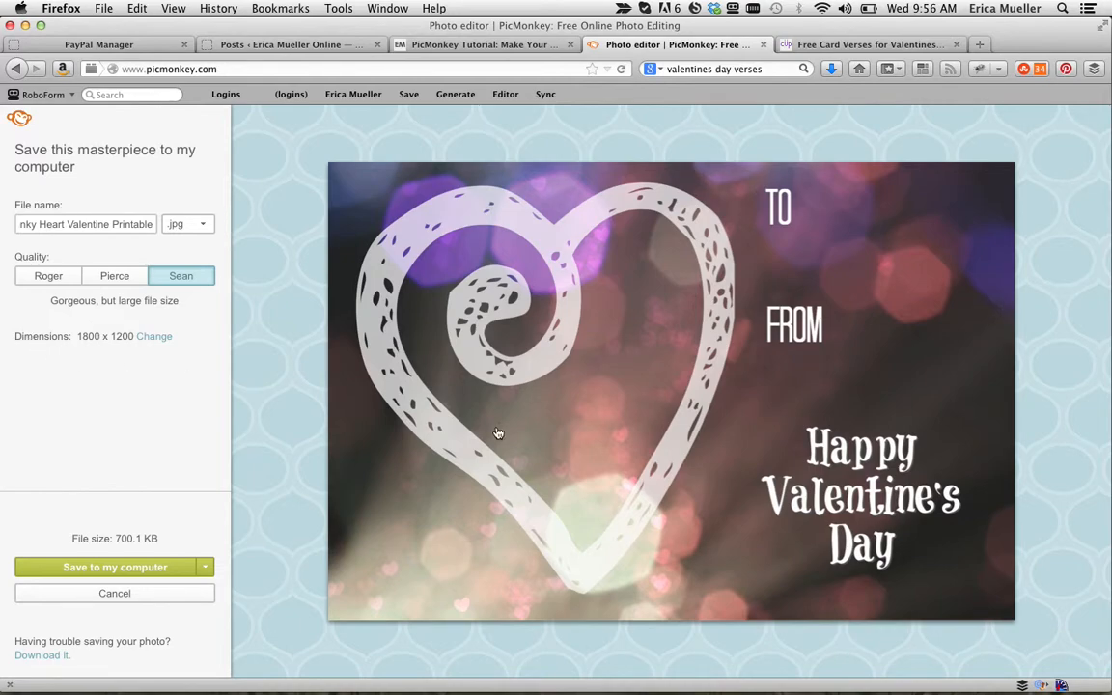
click(83, 580)
click(768, 428)
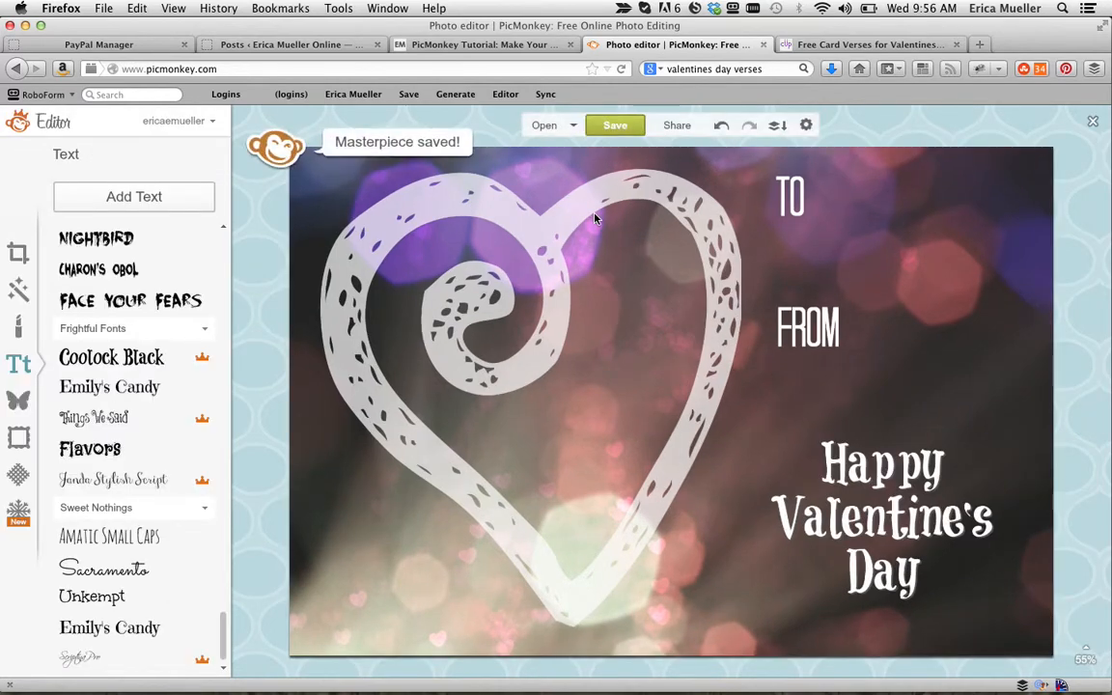
Start a second save at Pierce quality and name the file "Funky Heart Valentine Printable_sm"
click(611, 127)
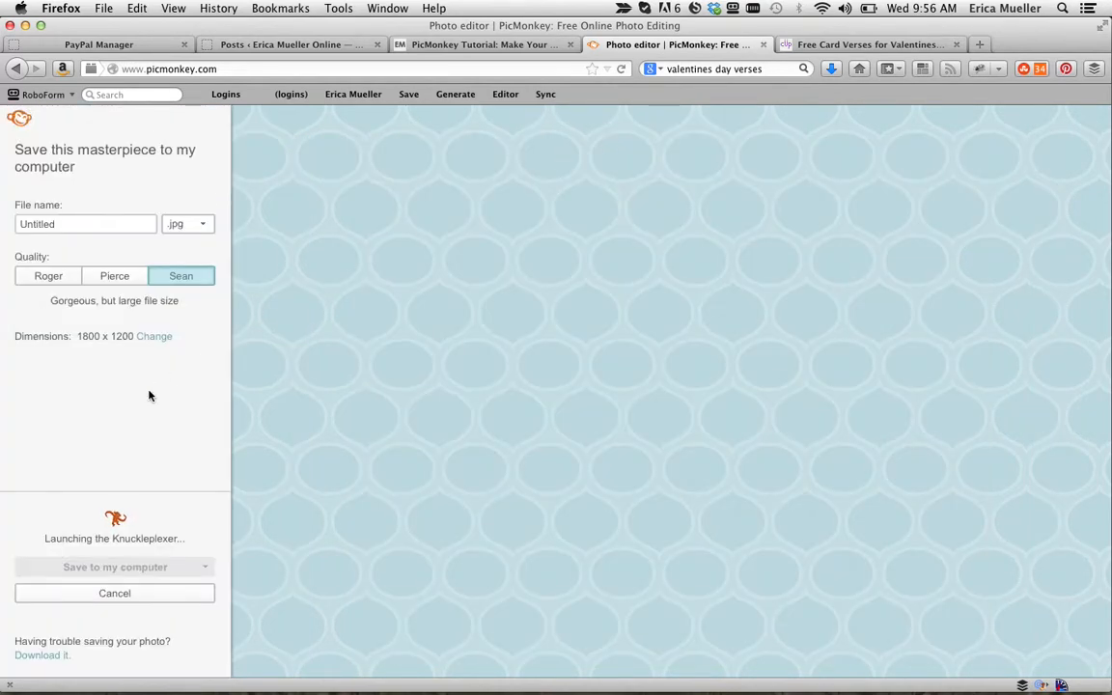
click(115, 277)
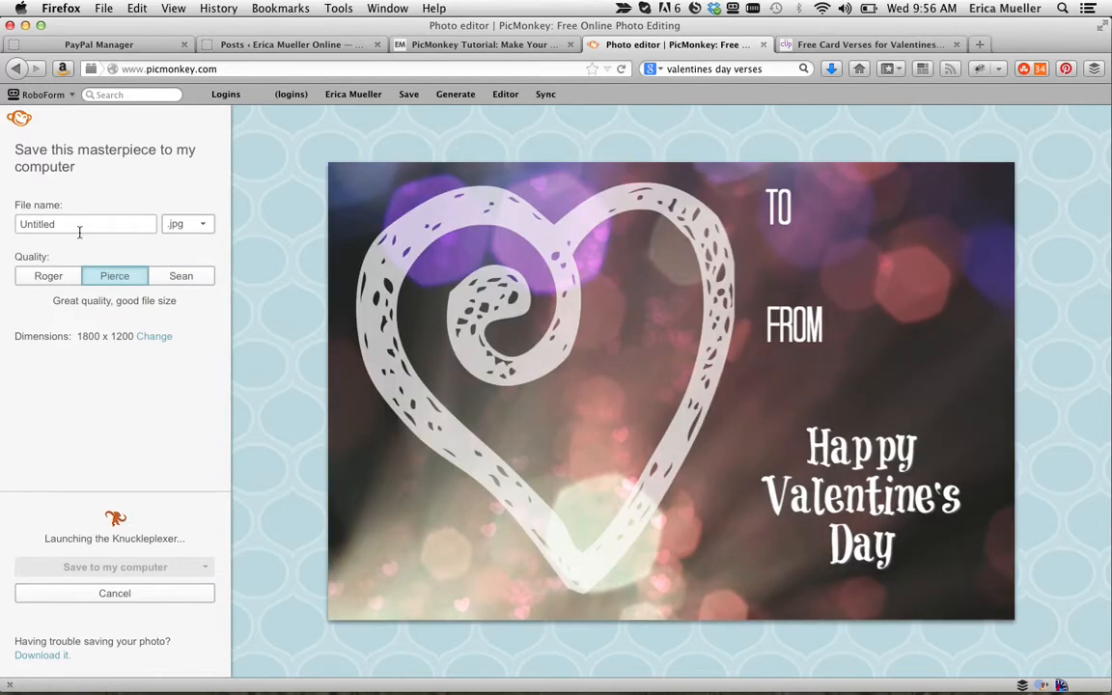
drag(2, 181, 3, 181)
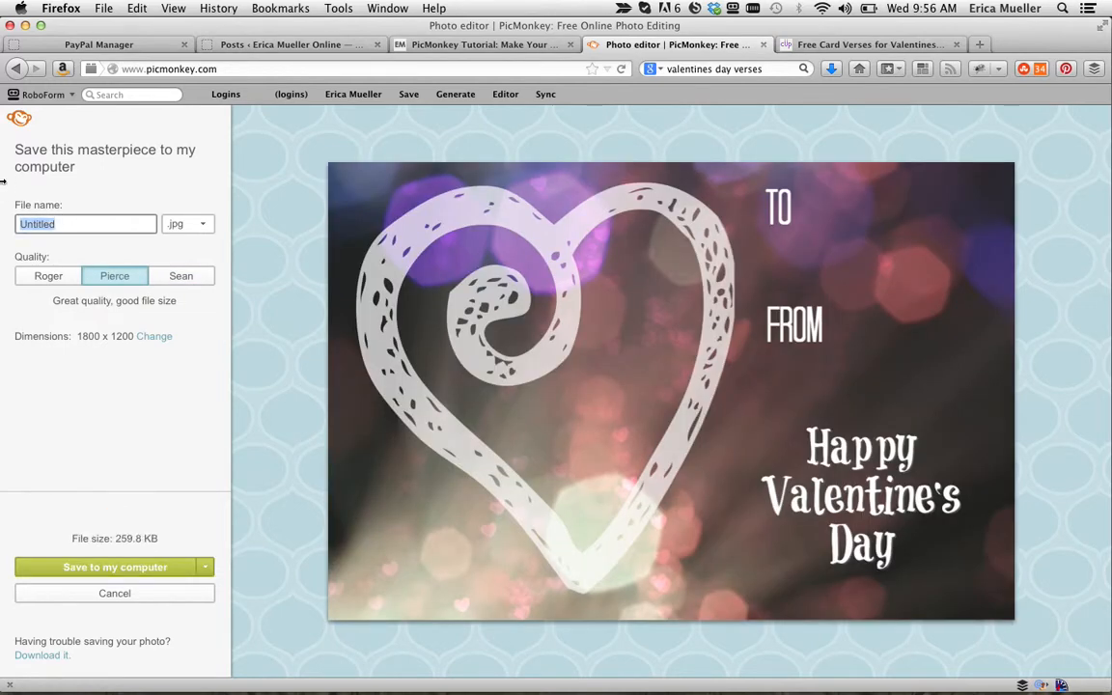
text(Funky HEart Valentin)
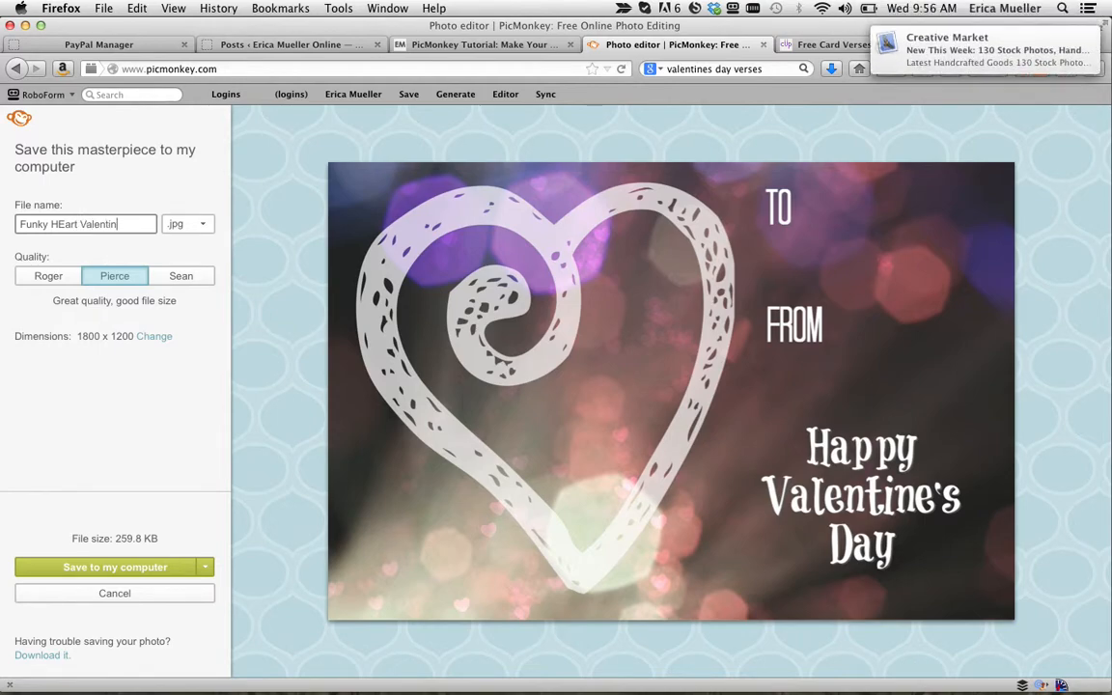
text(e Prinablt _sm)
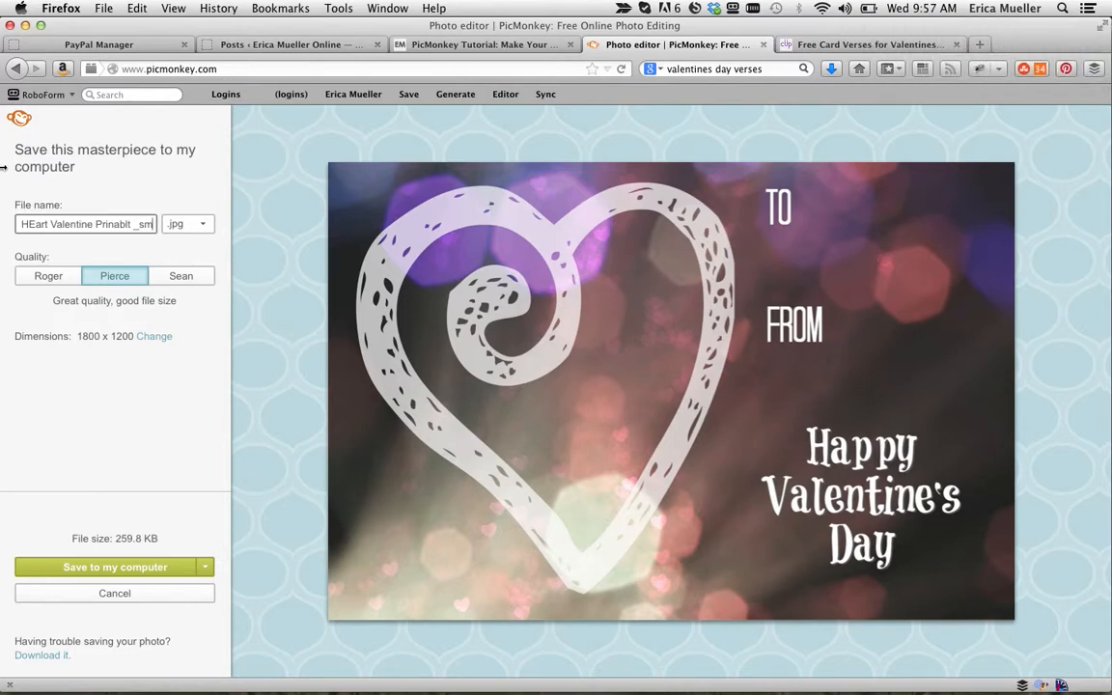
click(130, 224)
key(BackSpace)
key(BackSpace)
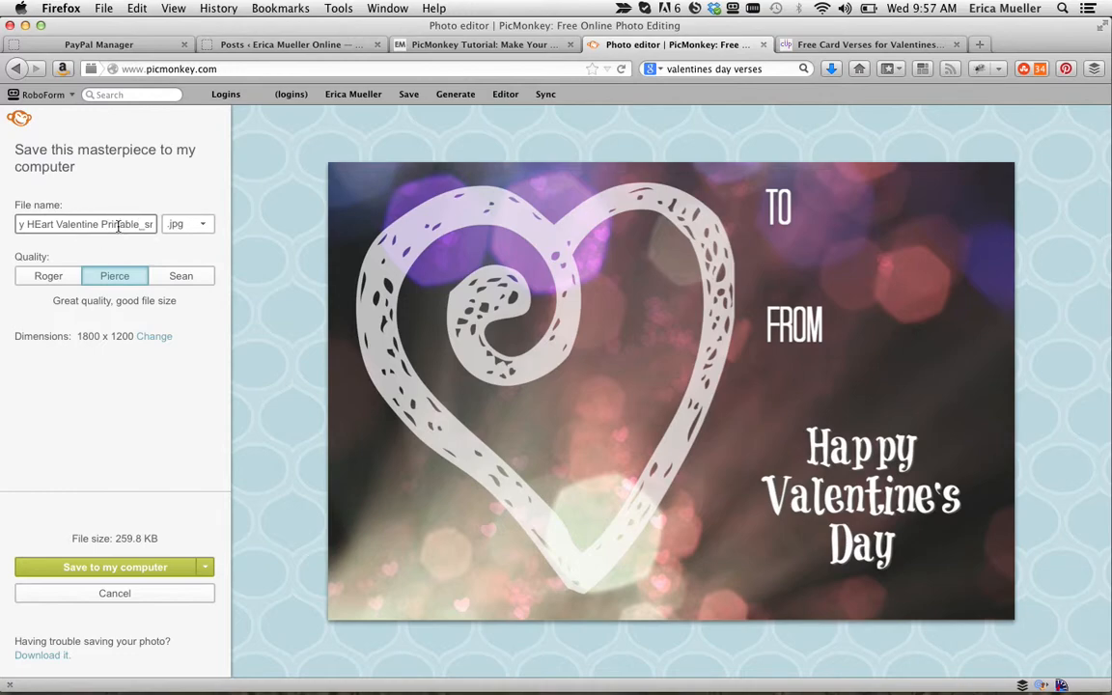
click(39, 223)
key(BackSpace)
text(e)
click(39, 223)
drag(40, 224, 3, 223)
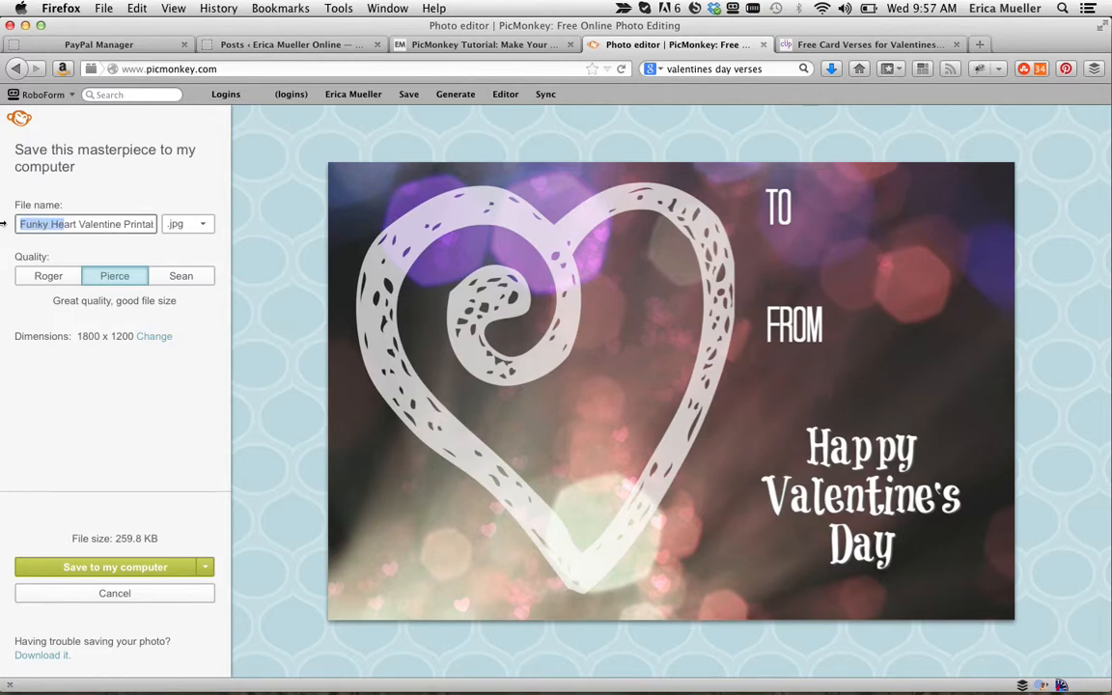
Set the export dimensions to 600 × 400 px and save the small copy to the Desktop
click(152, 338)
click(43, 355)
drag(58, 356, 6, 324)
text(600)
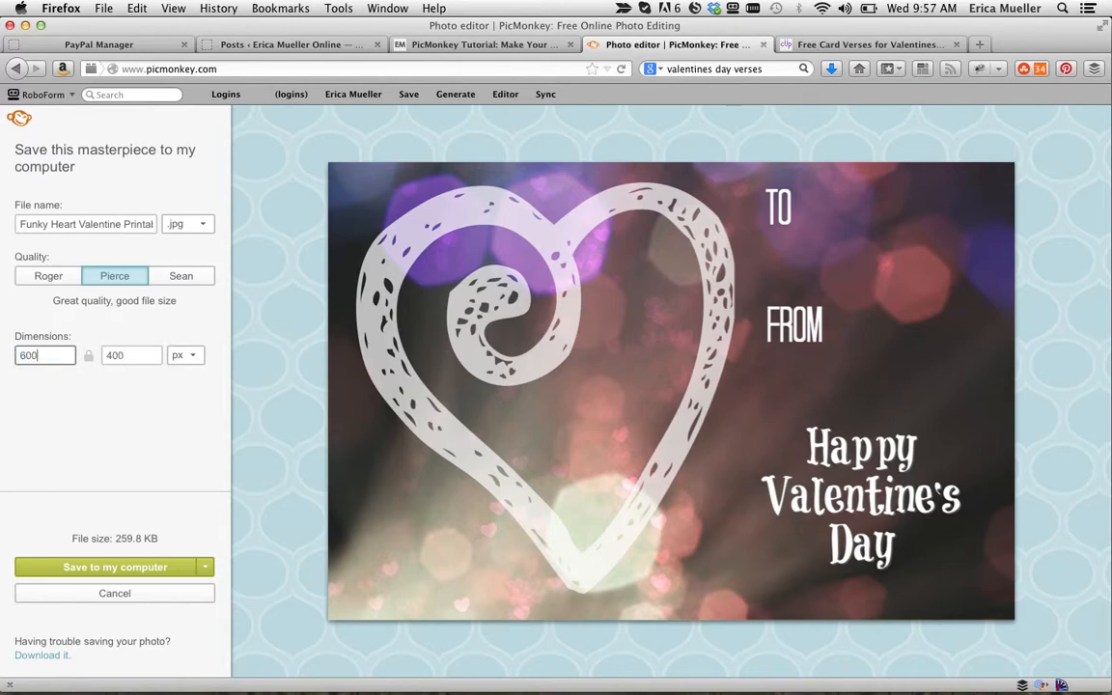
click(172, 400)
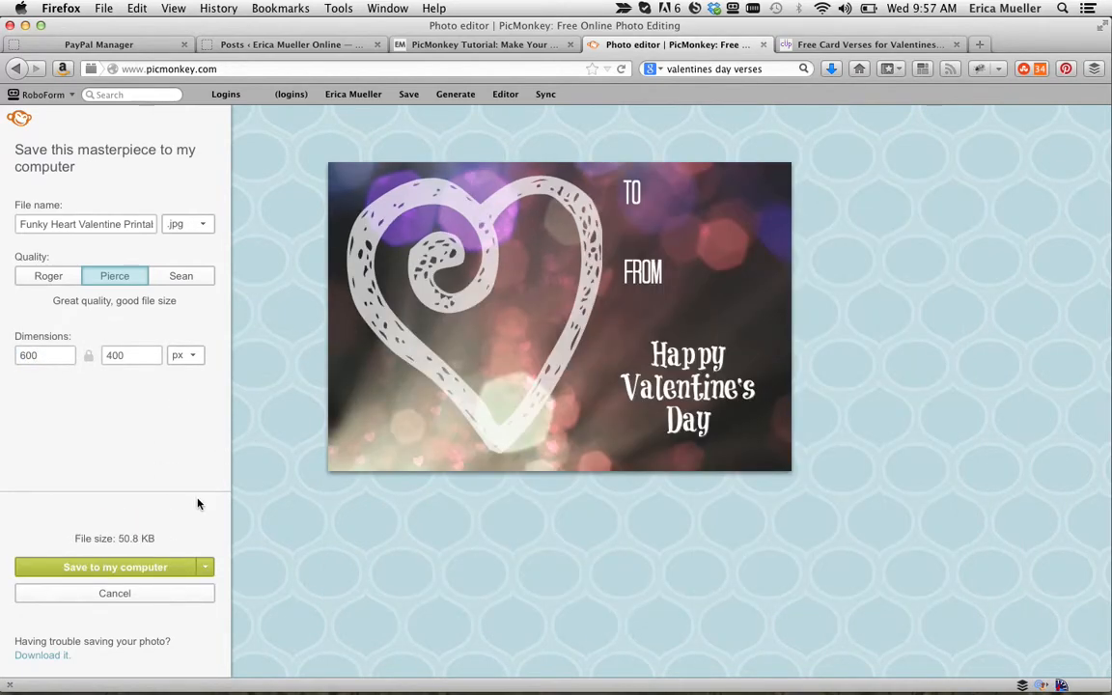
click(135, 569)
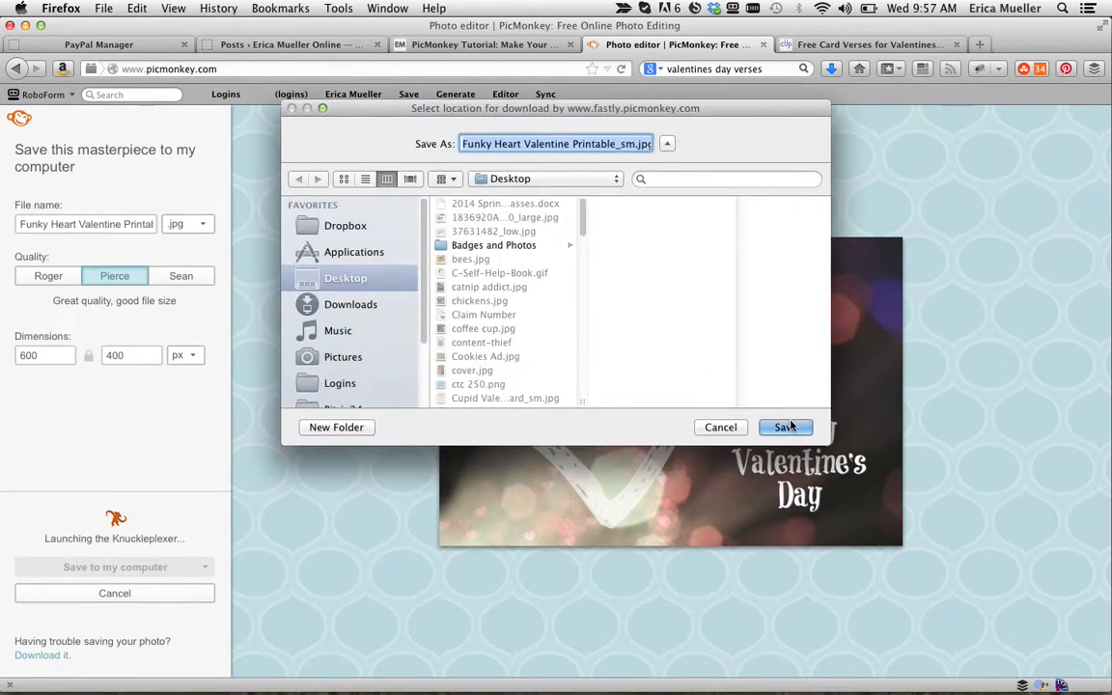
click(786, 427)
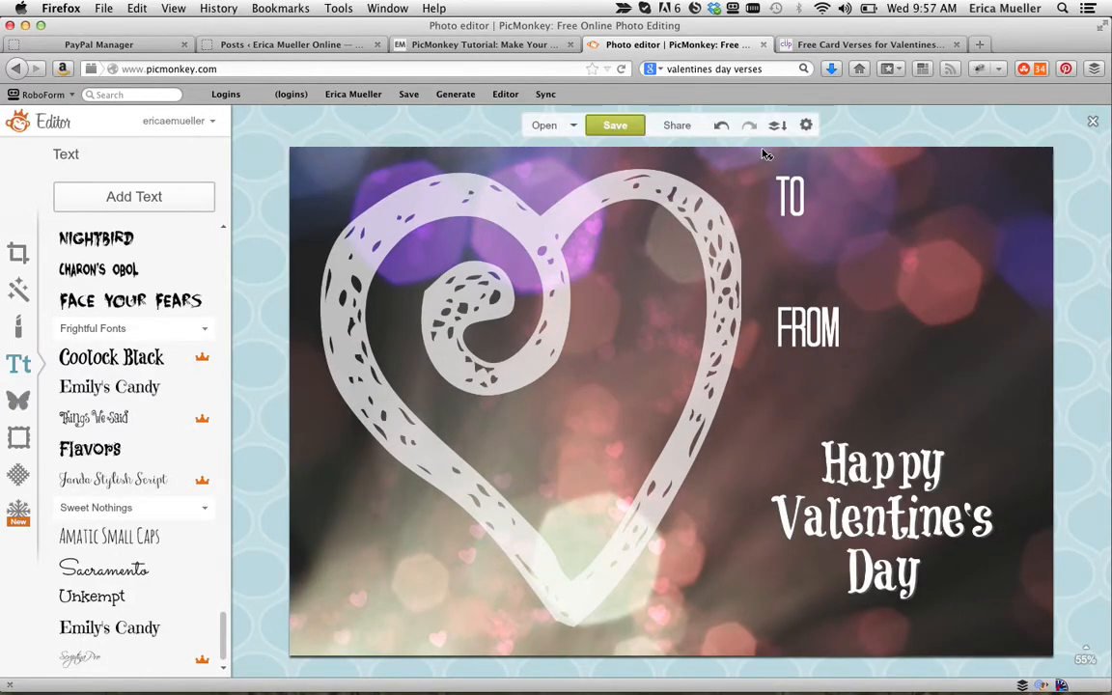
Close the finished card and create a new blank 4 × 6 design canvas
click(1093, 125)
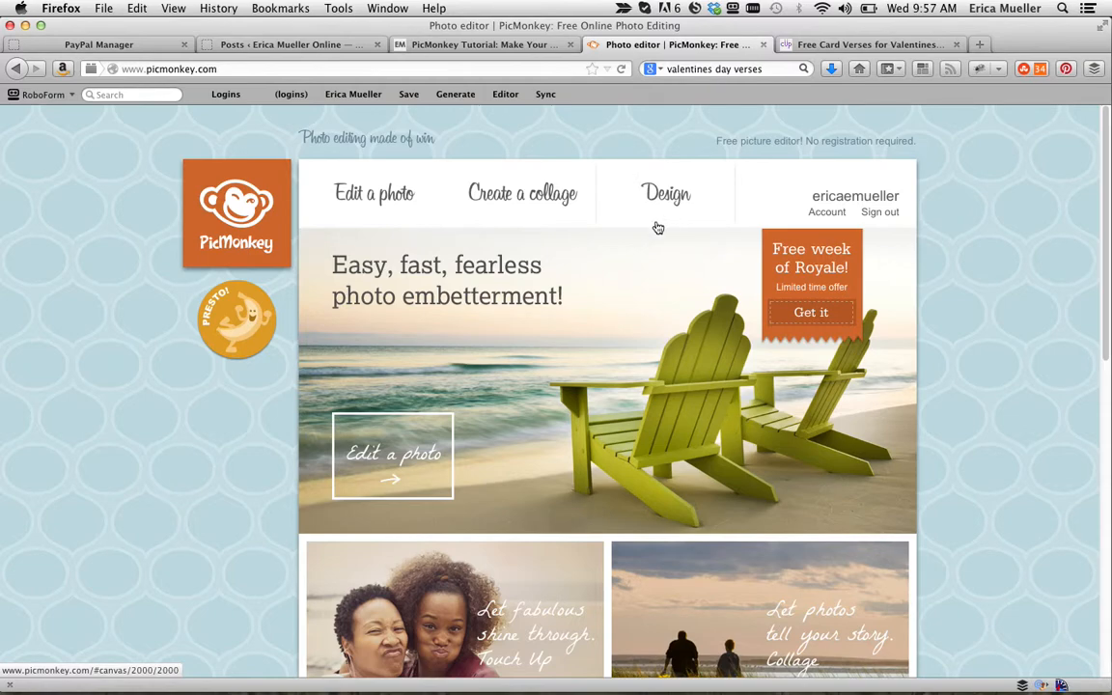
mouse_move(675, 204)
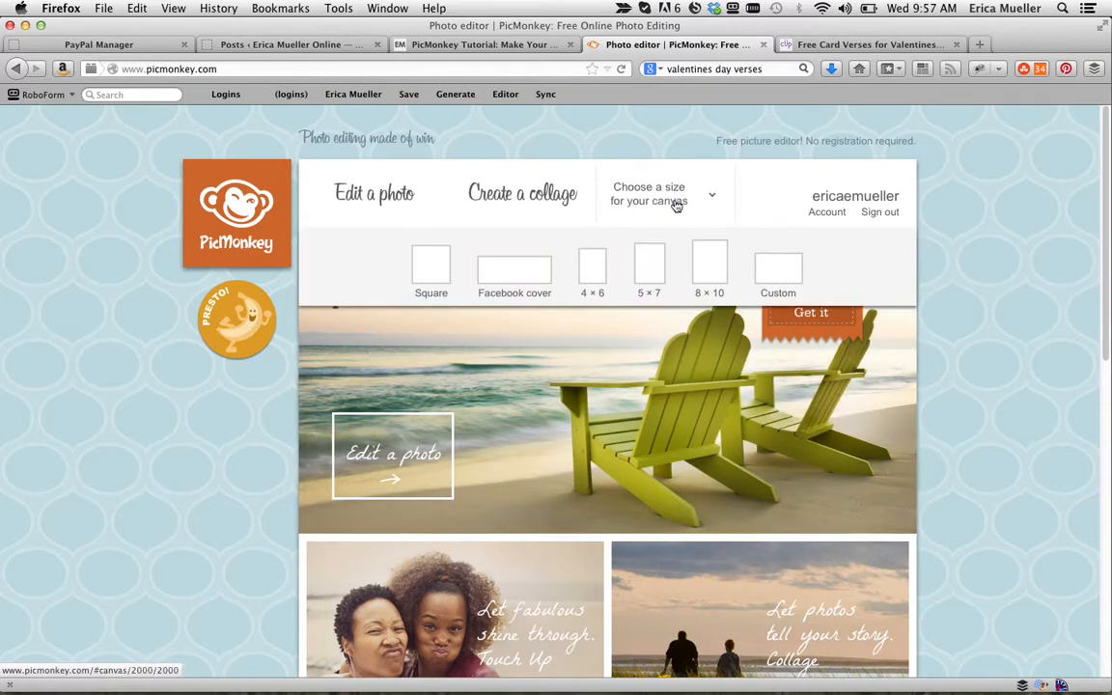
click(598, 275)
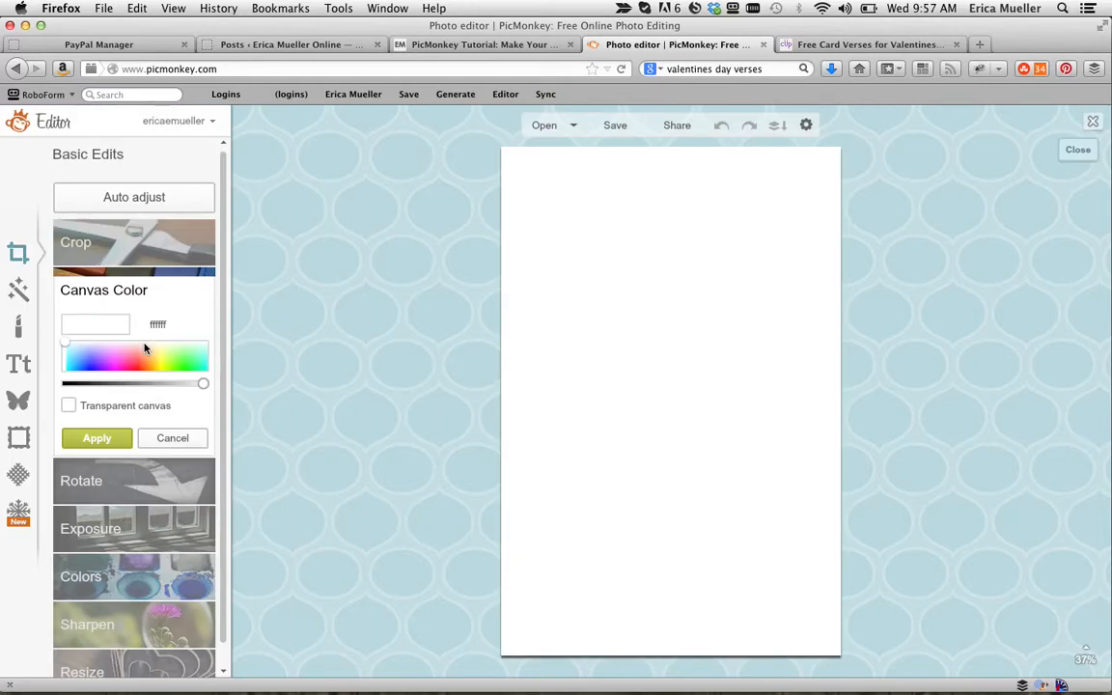
Apply the Papyrus texture with the pale pink handwriting paper swatch to the blank canvas
click(17, 474)
click(148, 638)
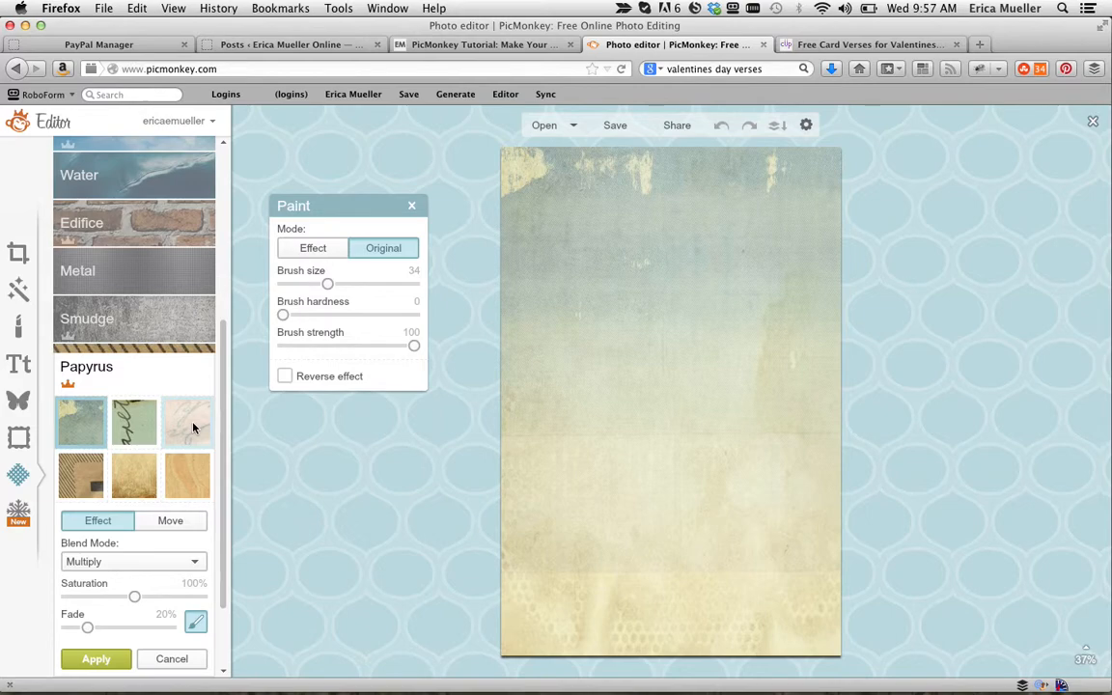
click(193, 427)
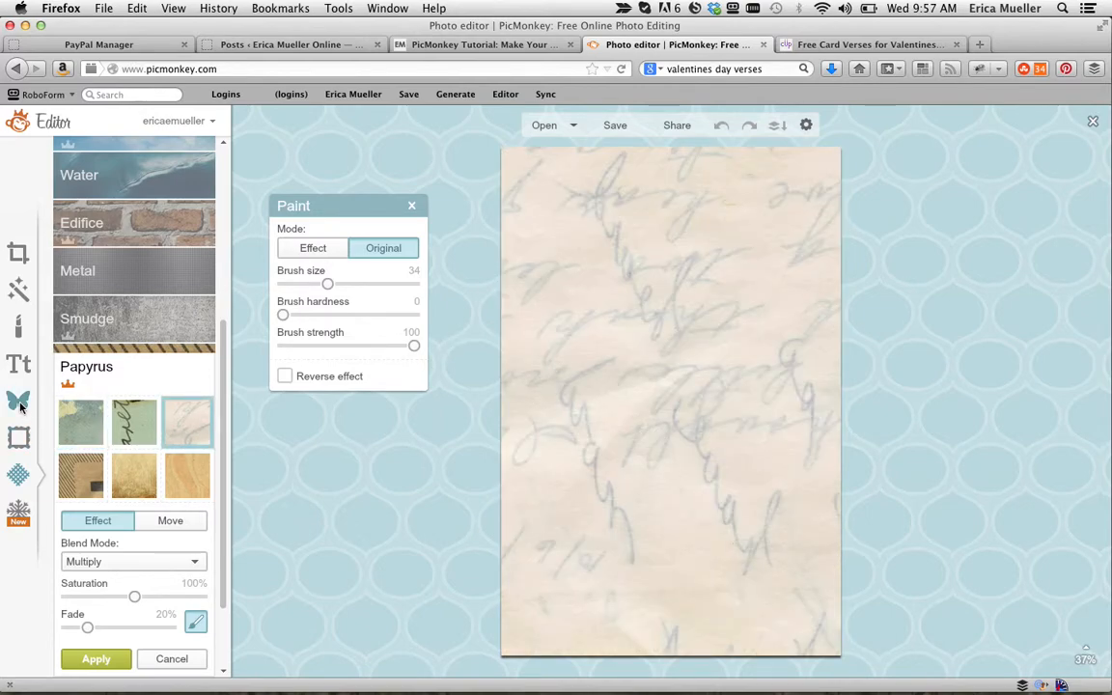
click(19, 406)
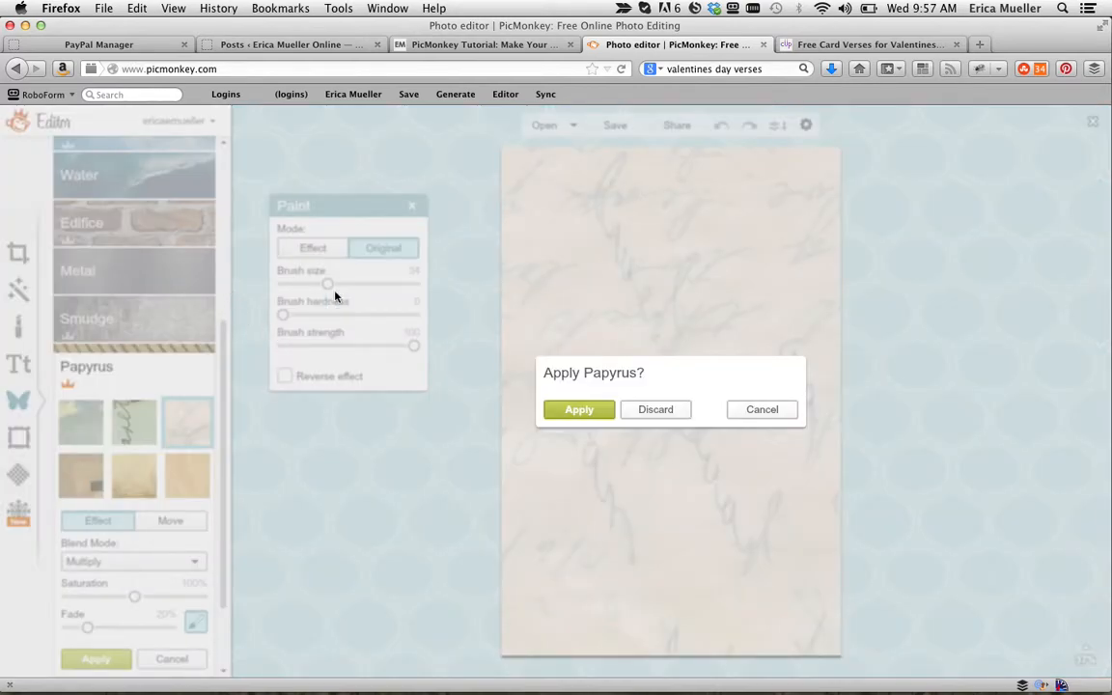
click(589, 415)
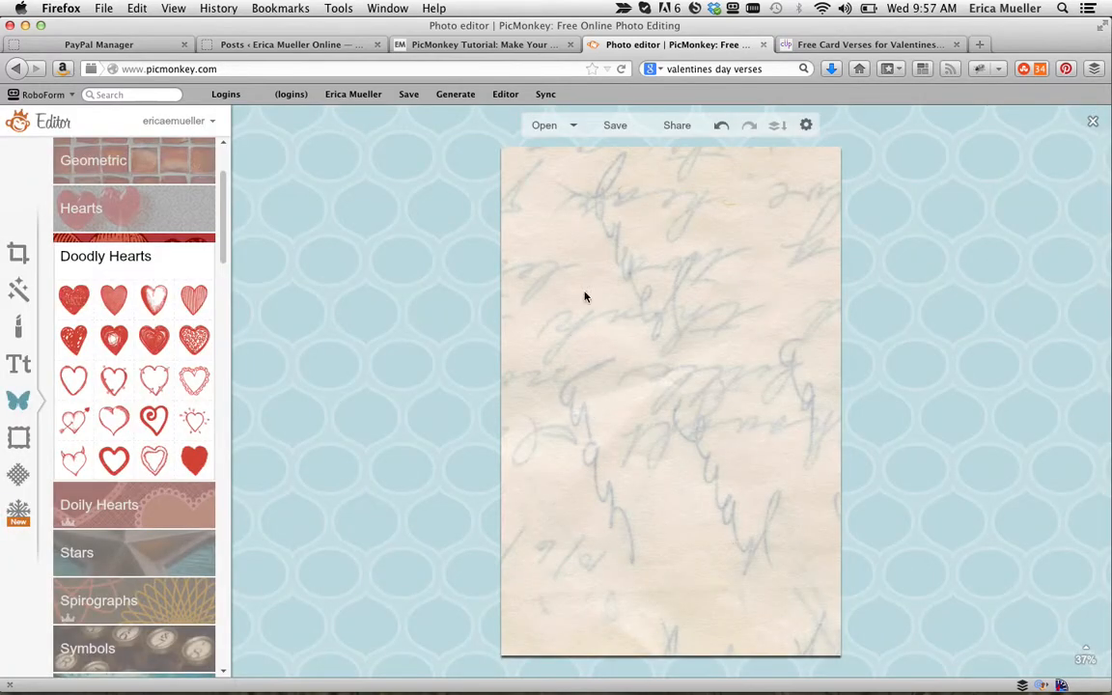
Add a Heart Cutouts frame from the Valentine theme around the handwriting texture and give it the rose floral swatch
mouse_move(223, 218)
mouse_down()
mouse_move(241, 256)
mouse_move(261, 444)
mouse_move(244, 669)
mouse_up()
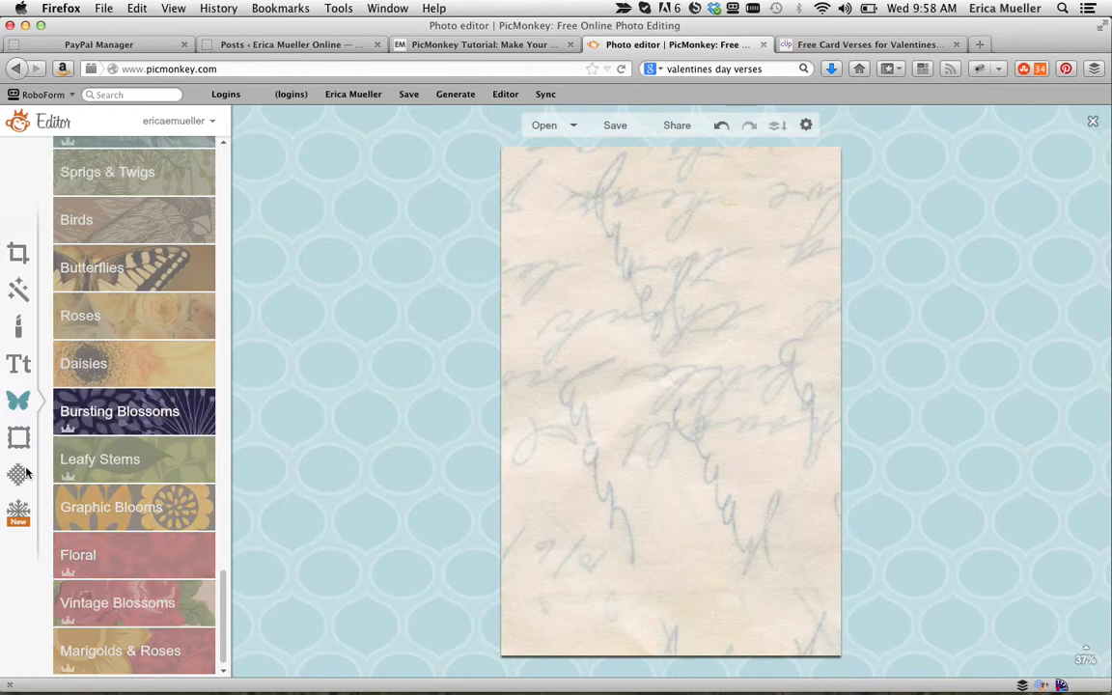
click(17, 514)
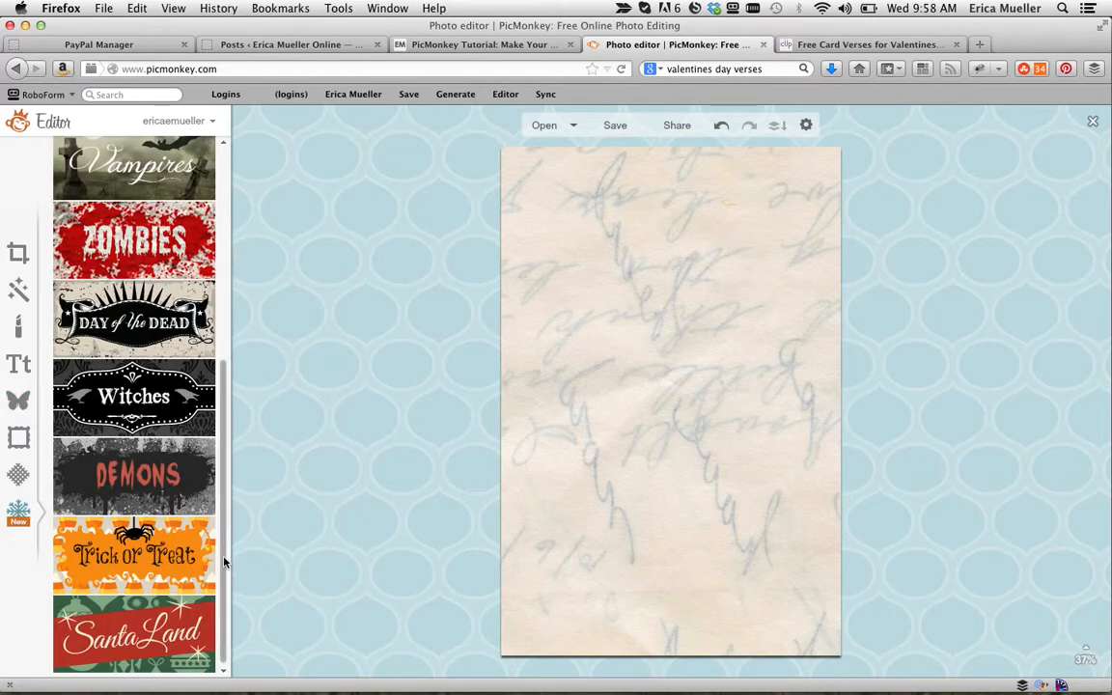
drag(223, 534, 241, 480)
click(193, 340)
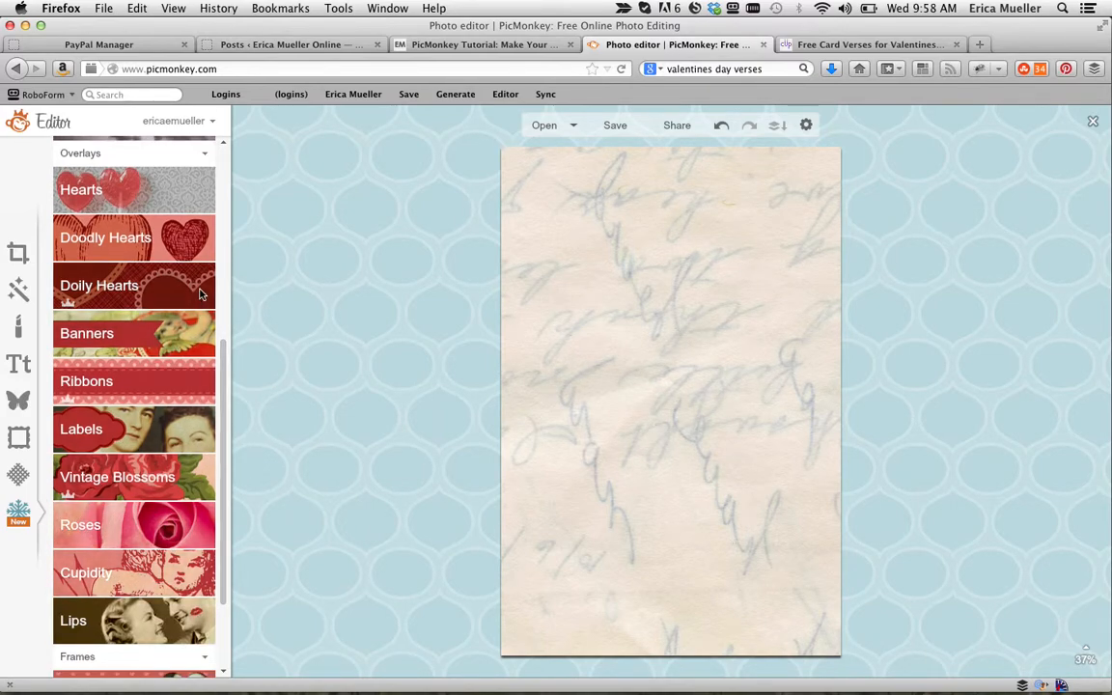
drag(227, 418, 207, 571)
click(184, 584)
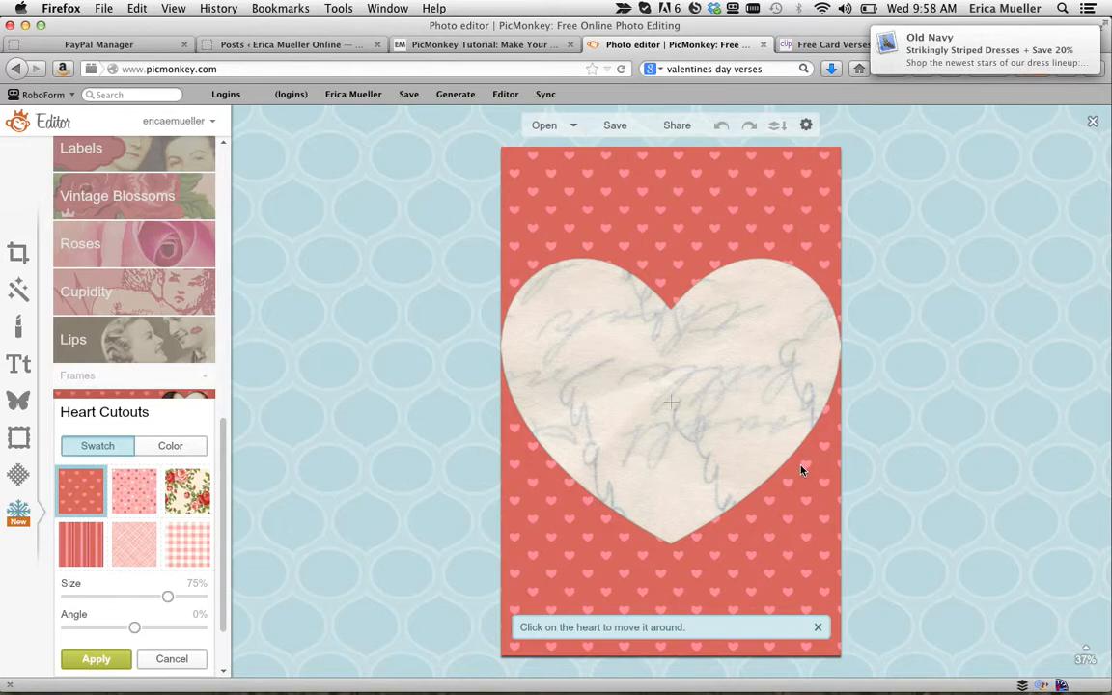
click(208, 475)
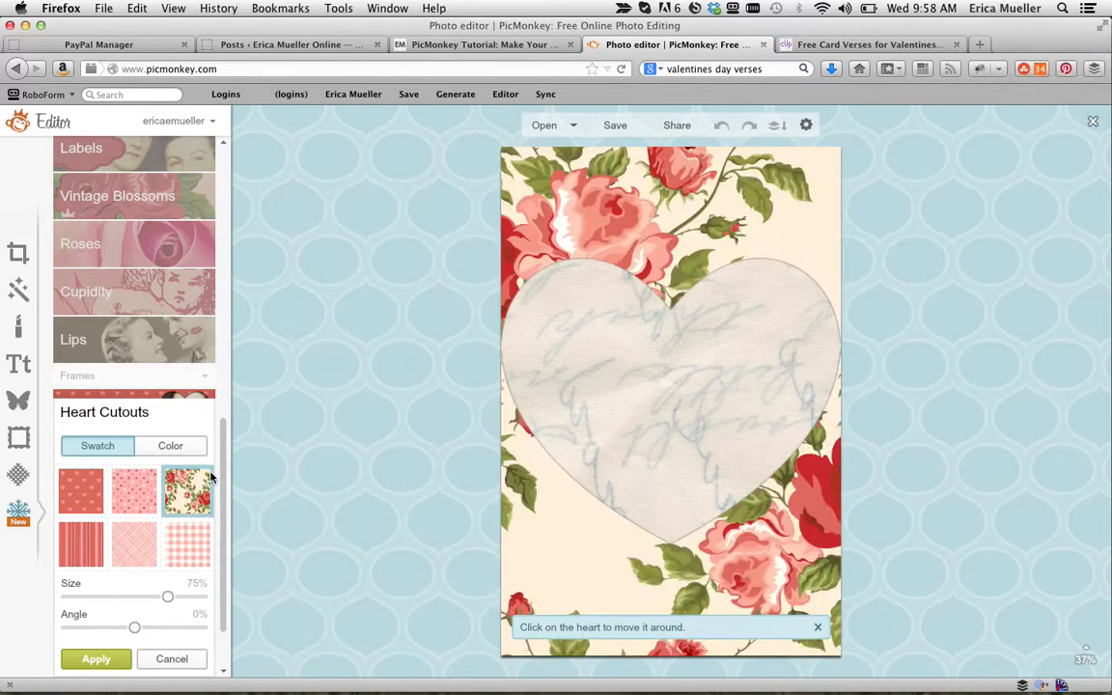